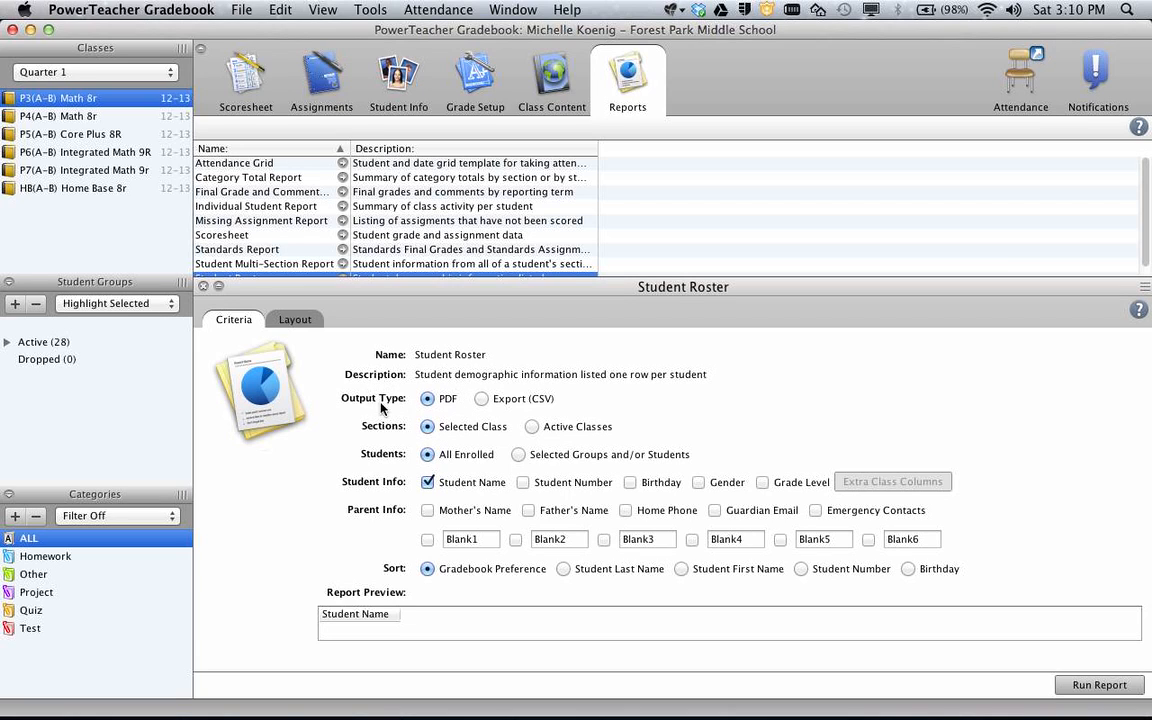
Run the Student Roster as a CSV export including student numbers, sorted by student last name
click(481, 400)
click(522, 482)
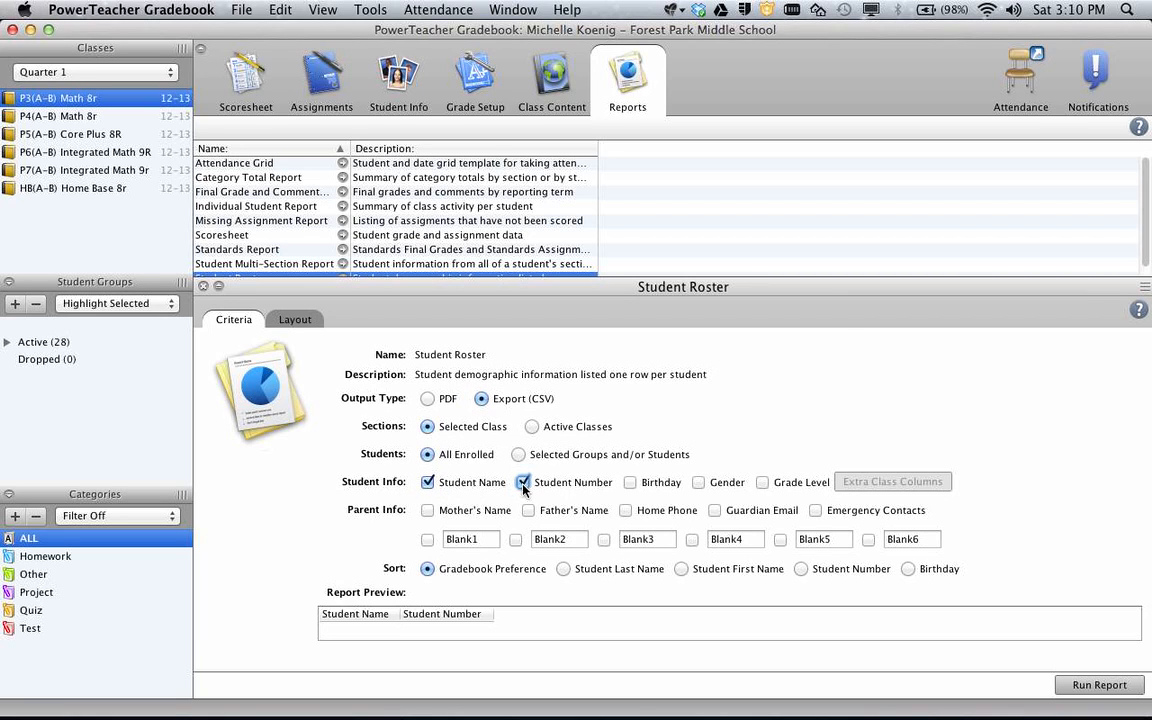
click(563, 569)
drag(426, 620, 450, 616)
click(1105, 684)
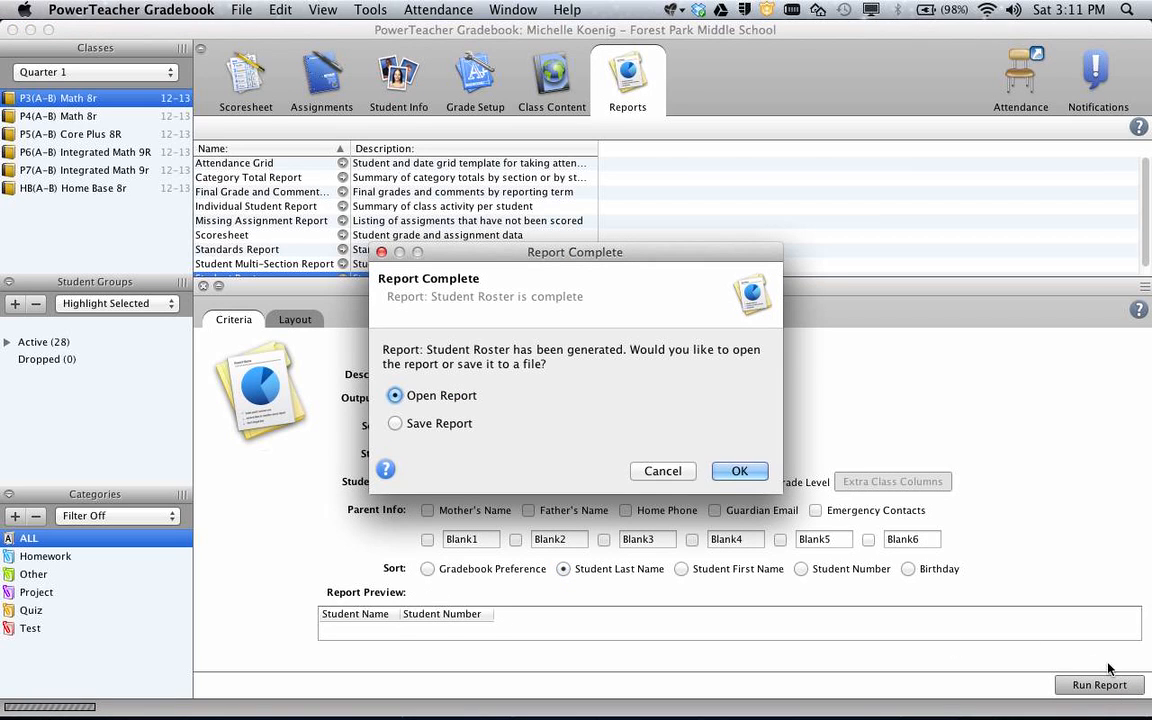
Save the generated roster report to the Desktop as Math8-Hour3.csv
click(418, 425)
key(Return)
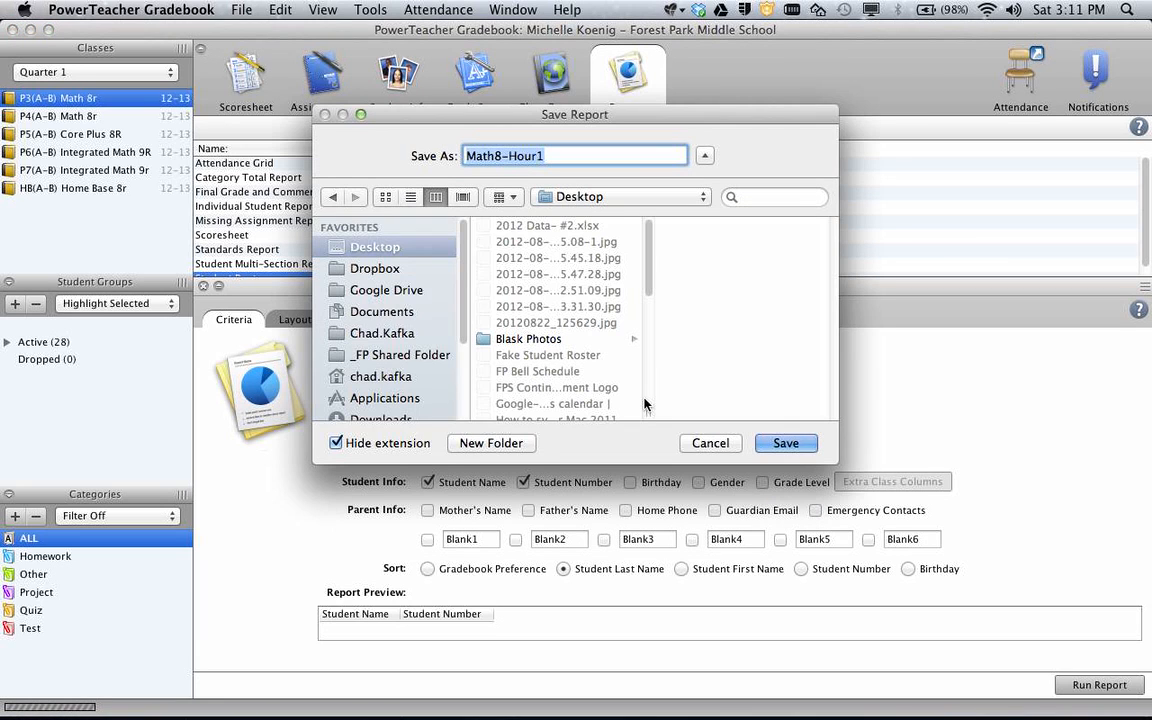
click(556, 155)
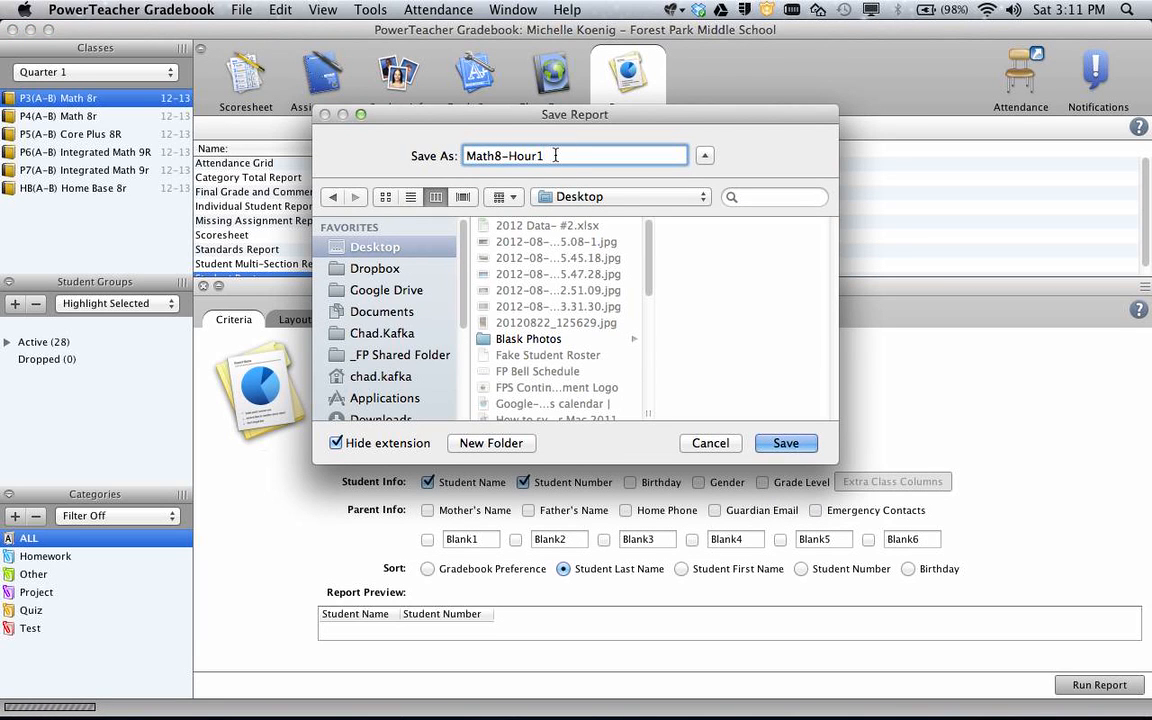
key(BackSpace)
key(BackSpace)
text(r3)
click(787, 444)
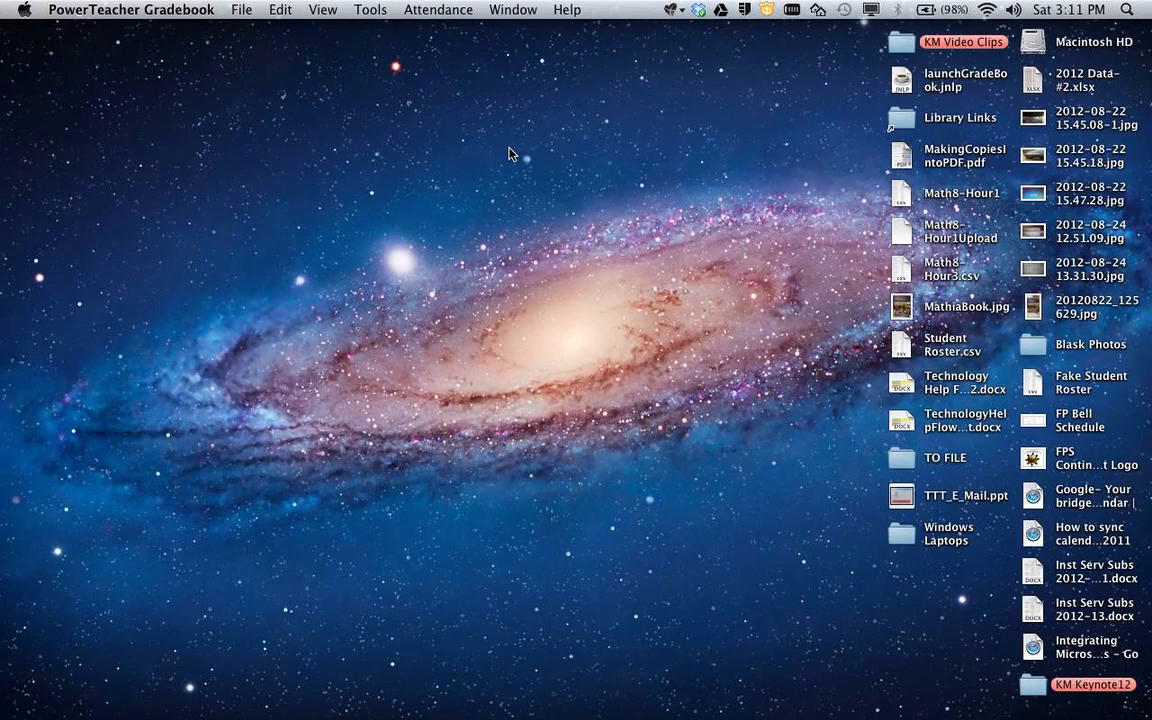
click(508, 152)
Open Math8-Hour3.csv from the desktop in Excel, then close that workbook
click(927, 268)
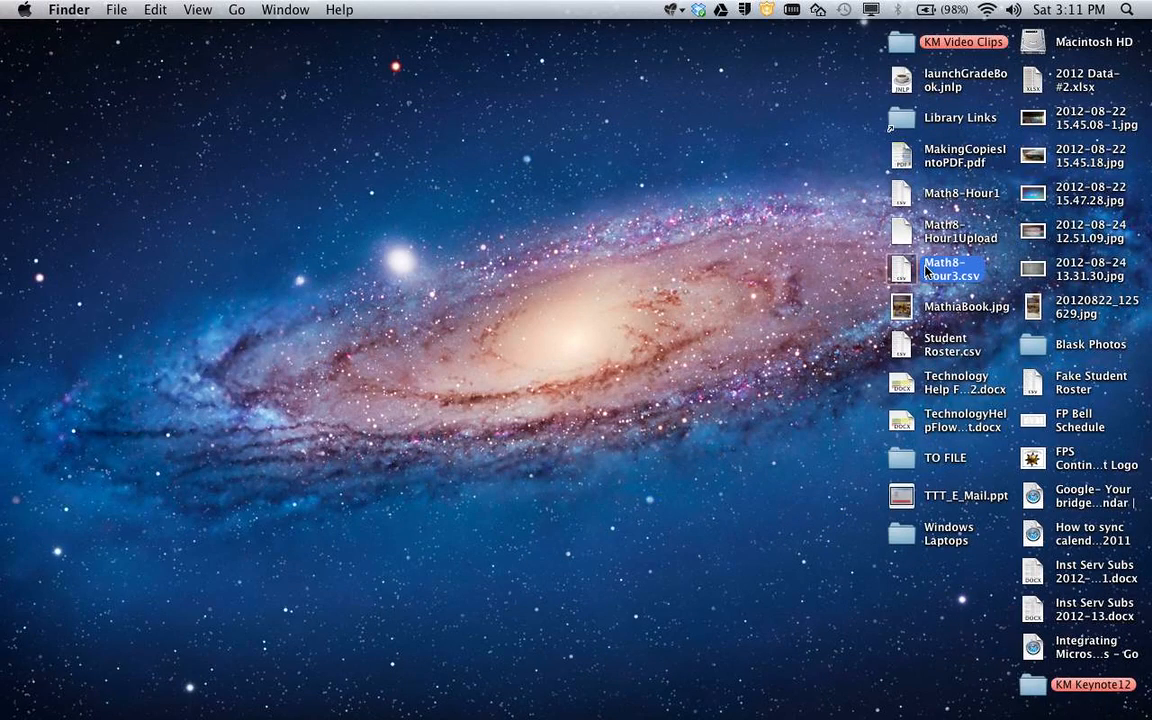
double_click(932, 270)
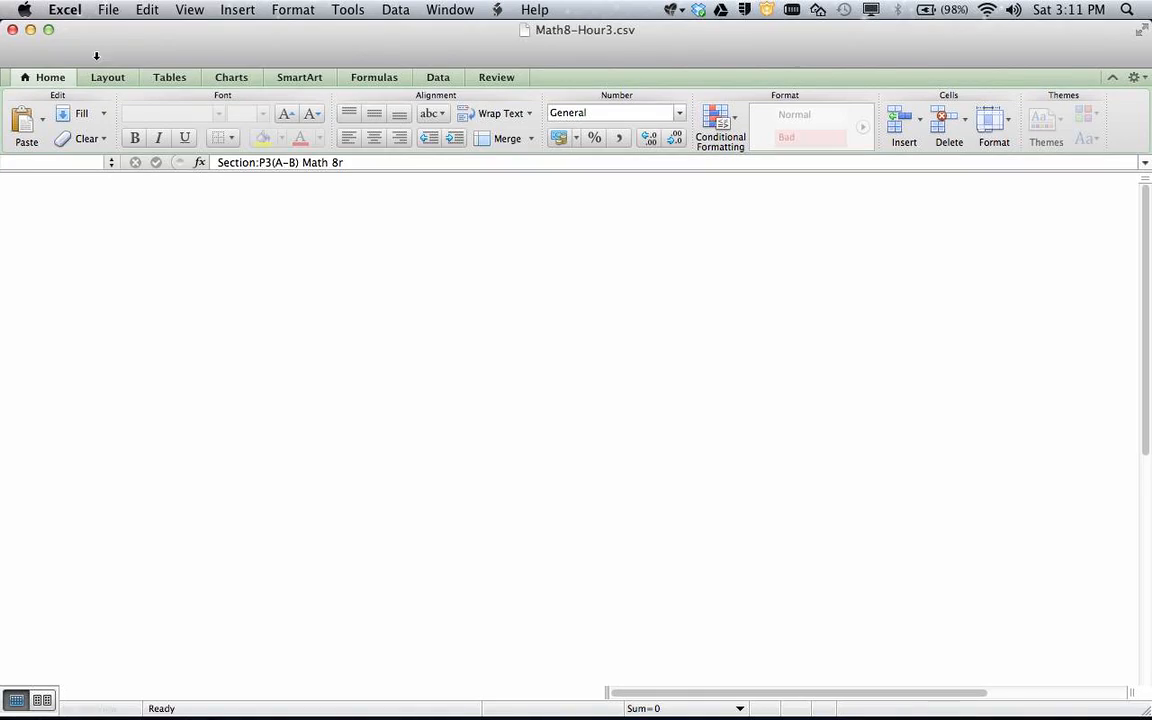
click(12, 30)
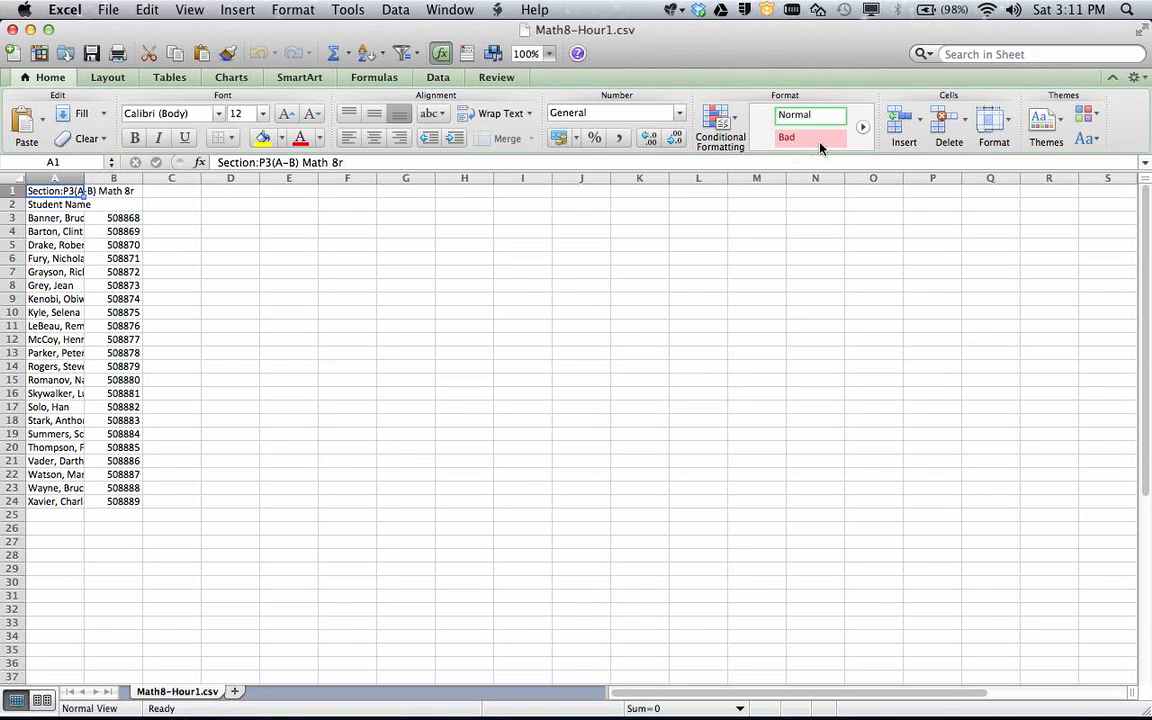
Zoom the sheet to 200% and select rows 1–2 holding the section title and header
click(550, 55)
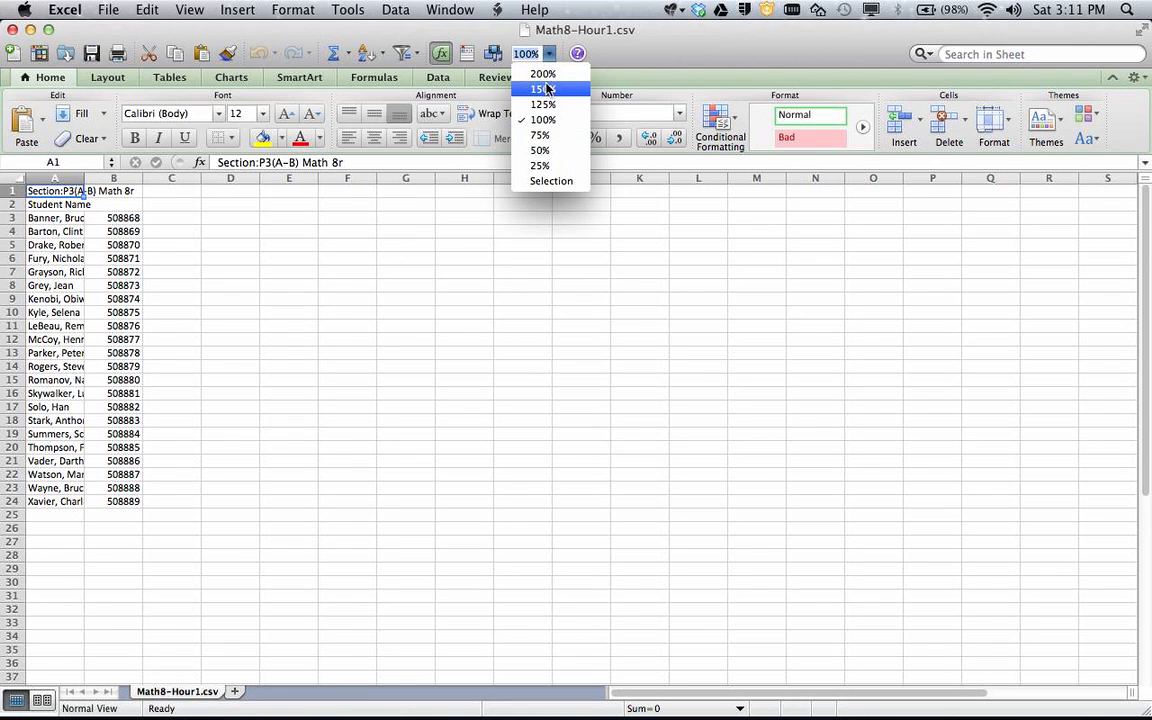
click(498, 70)
click(481, 259)
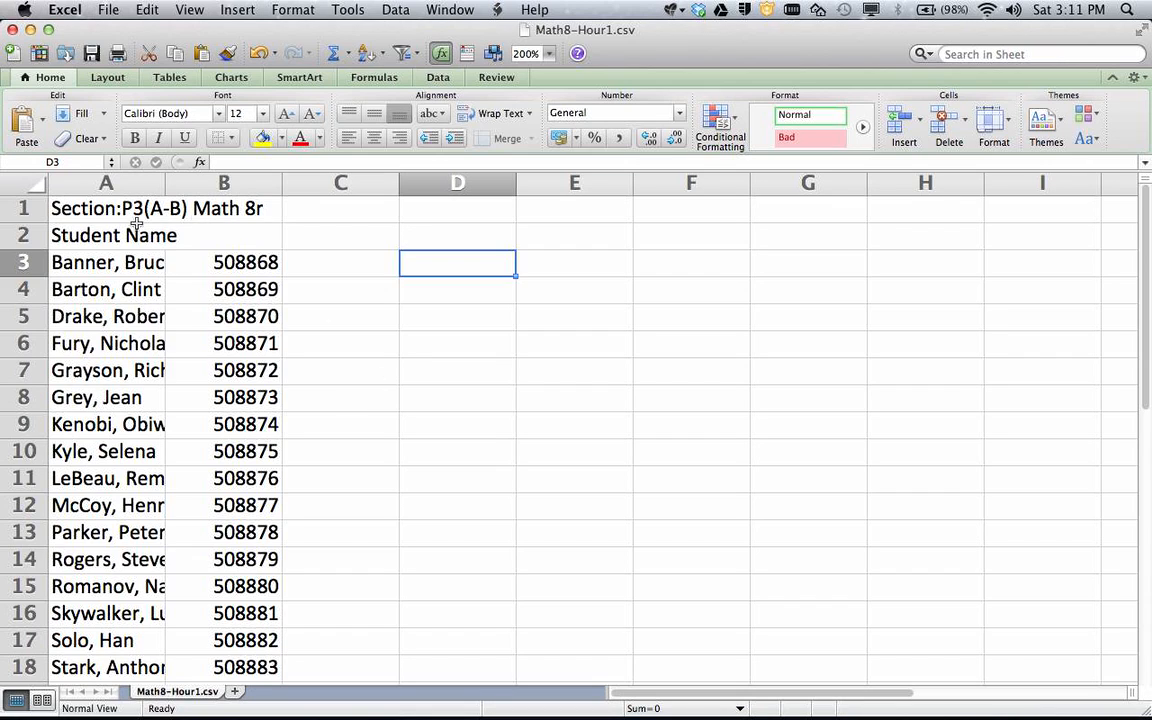
click(199, 311)
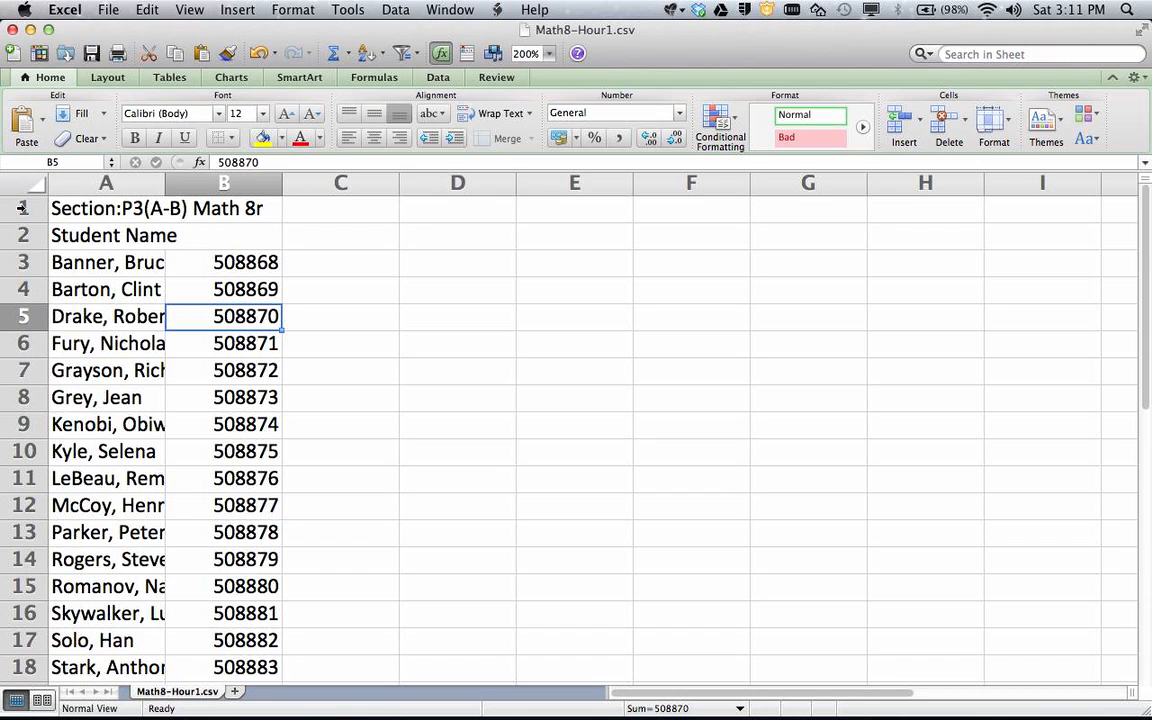
drag(22, 208, 22, 235)
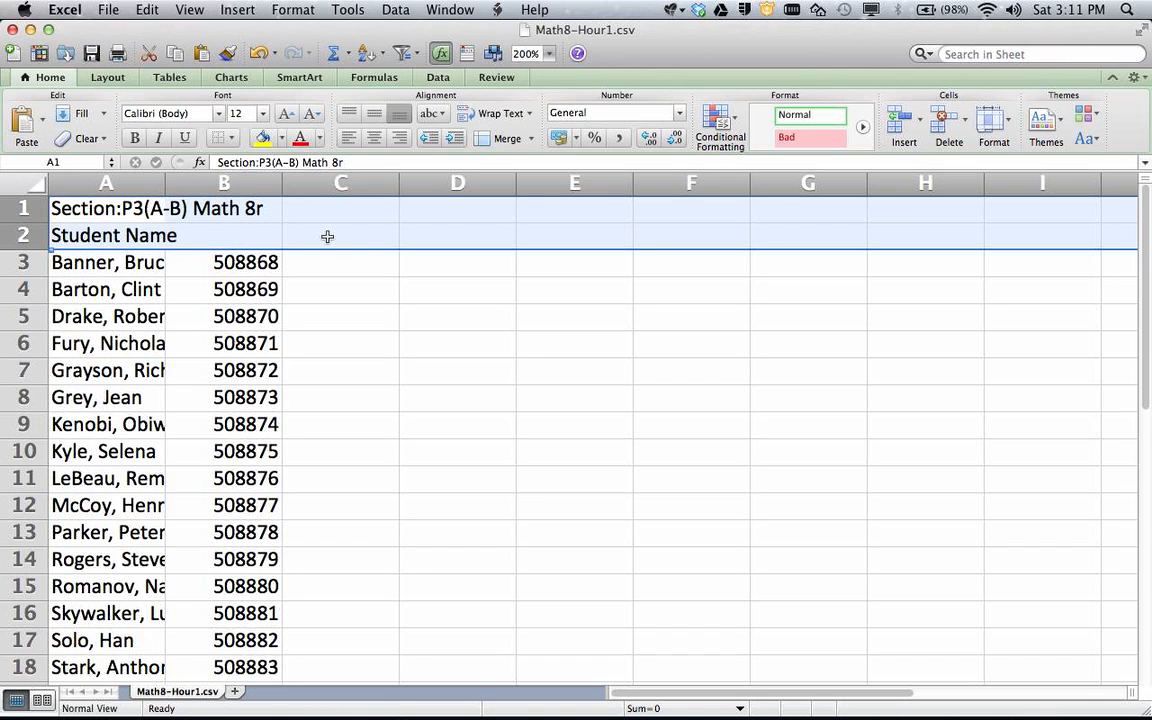
Delete the title and Student Name header rows, leaving cell A1 selected
right_click(36, 209)
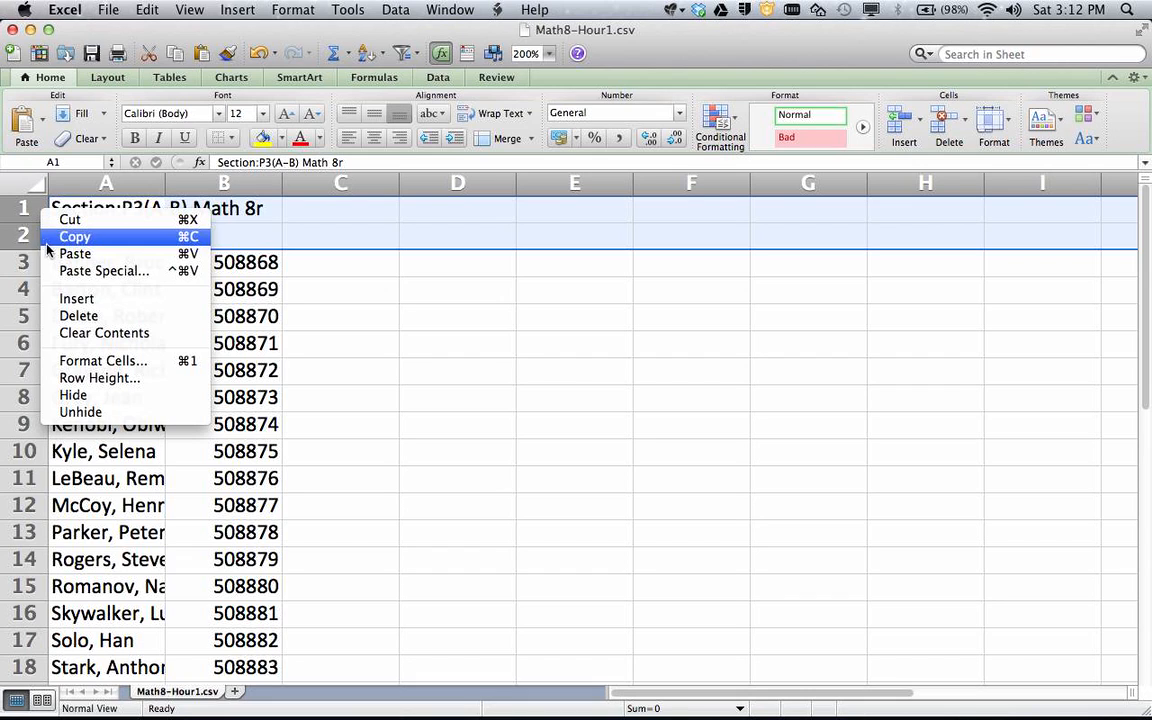
click(86, 317)
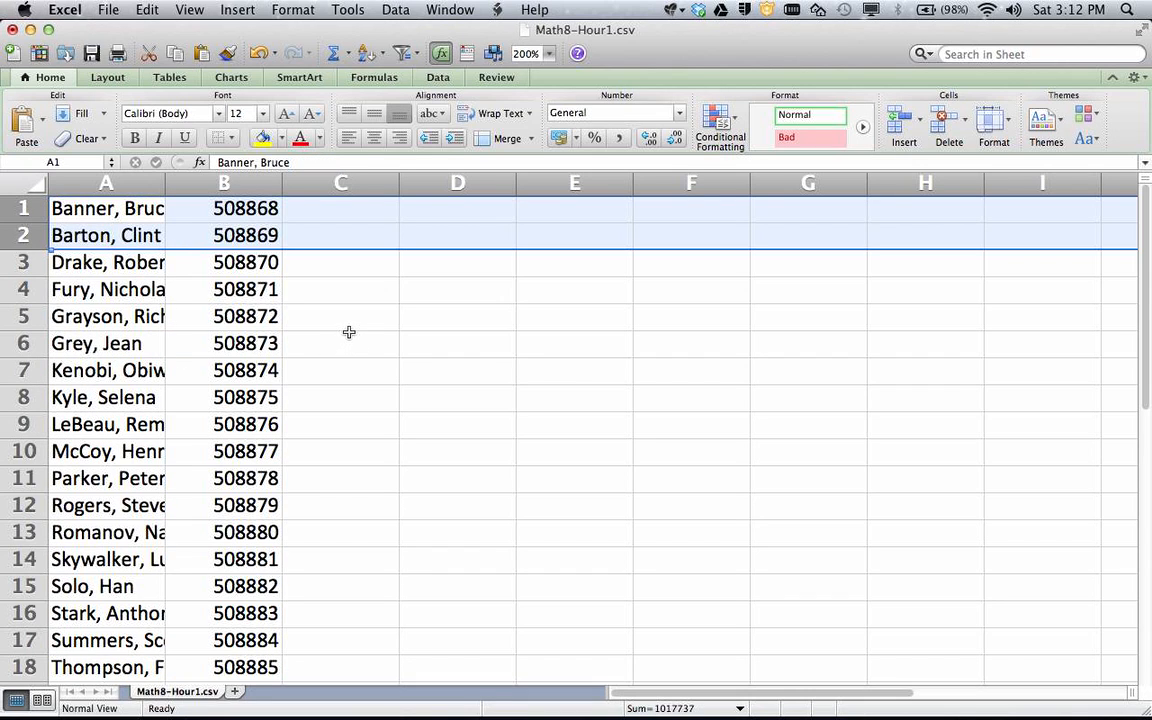
click(349, 332)
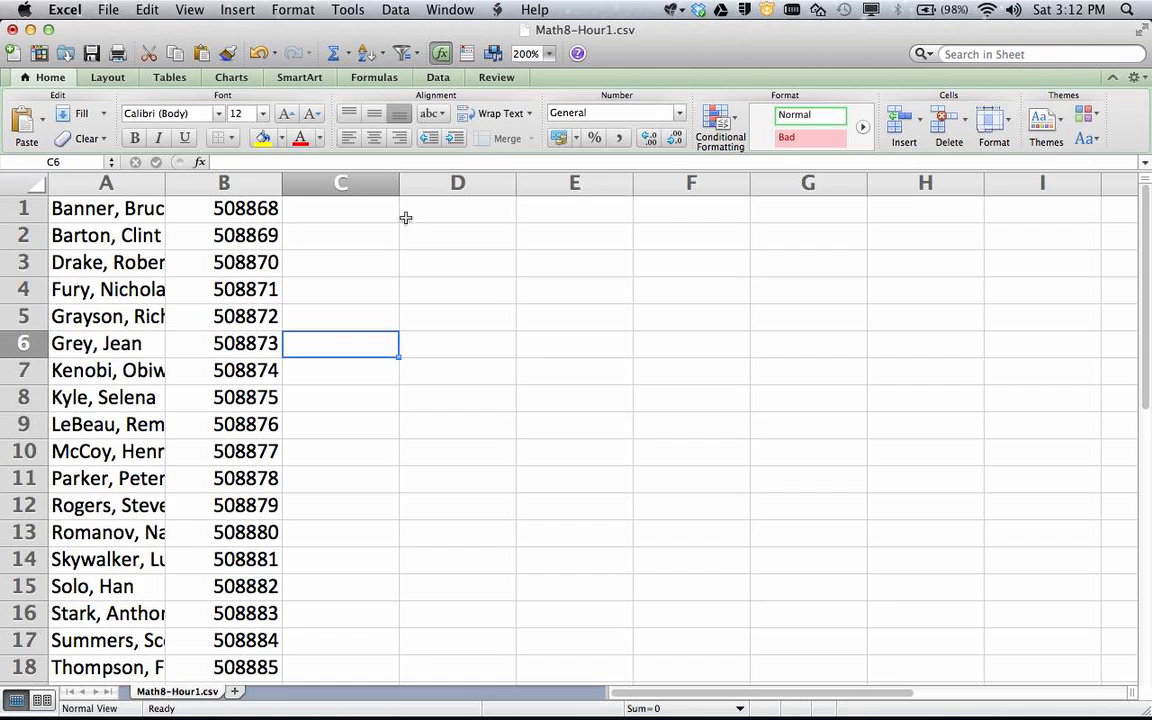
click(104, 206)
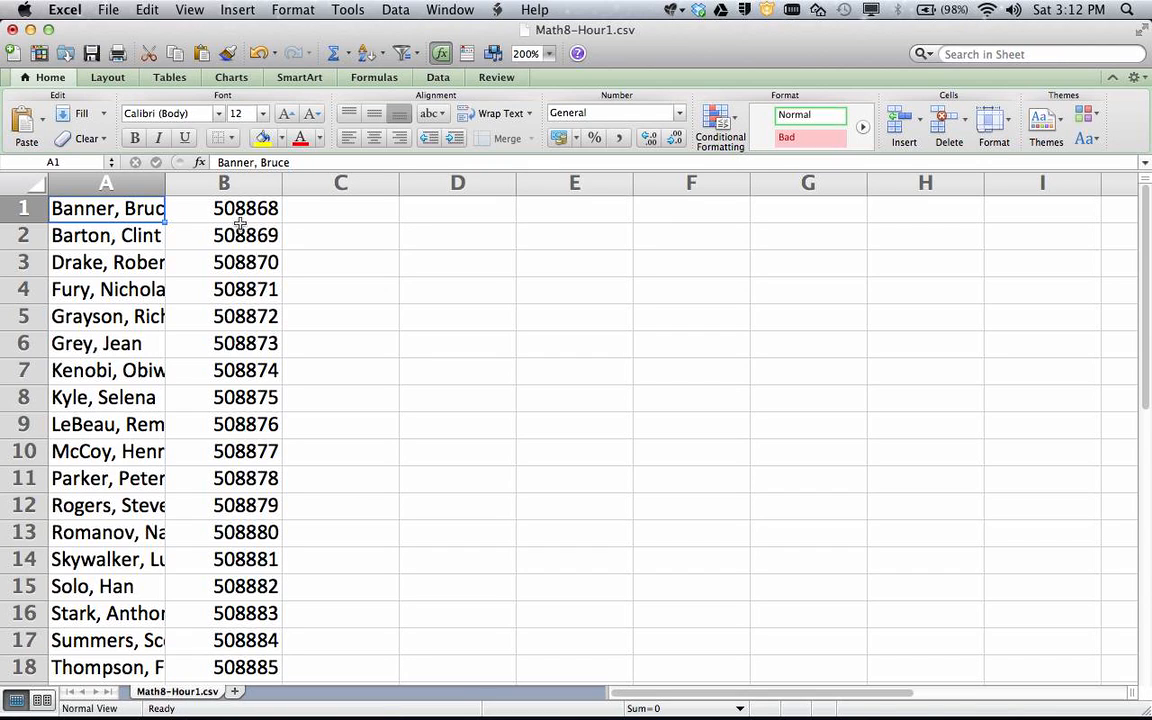
Insert a blank column B before the student numbers, then select the names in column A
click(238, 185)
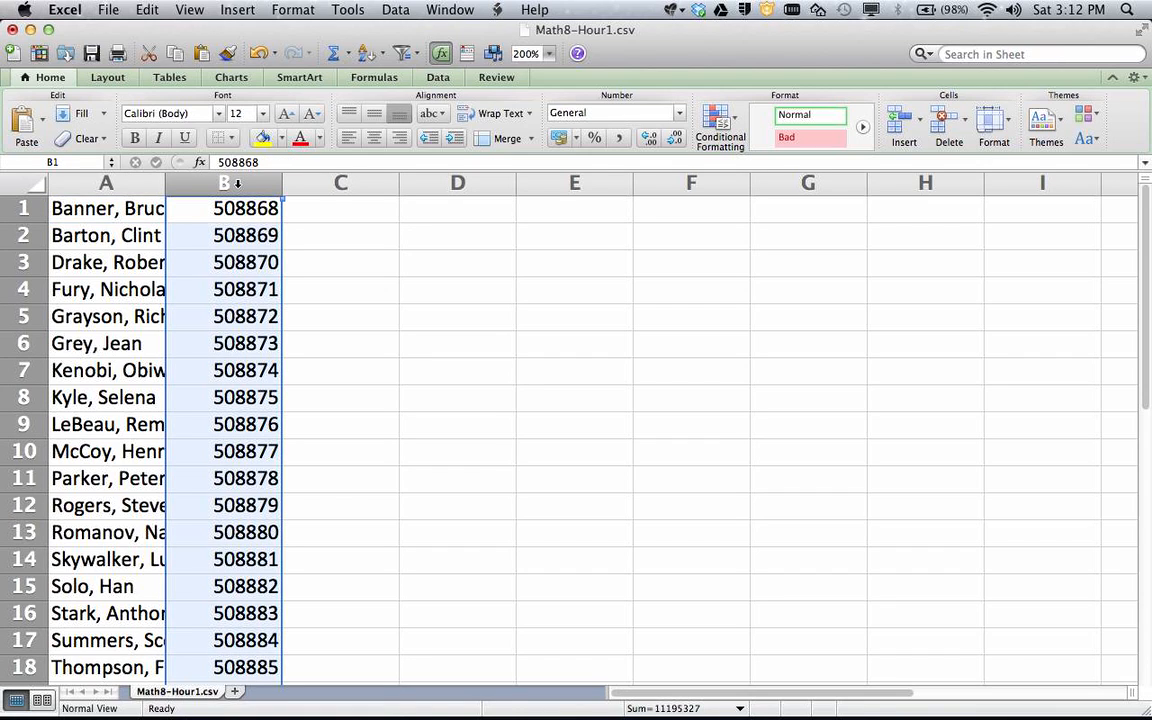
right_click(238, 185)
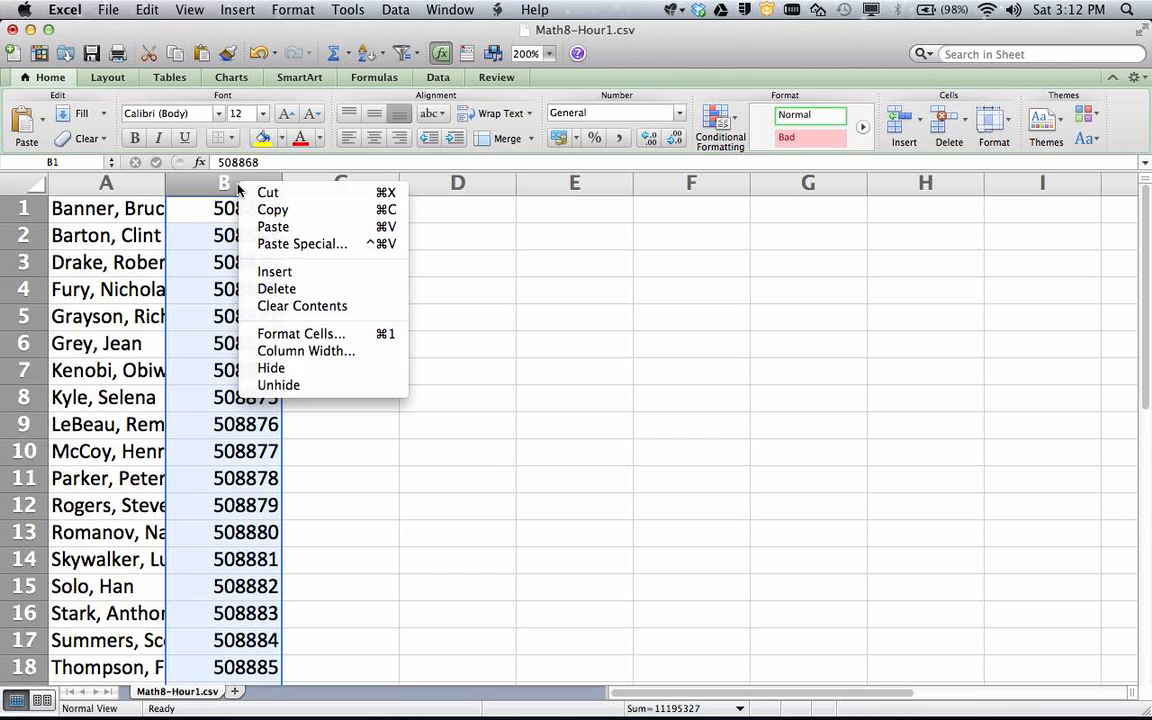
click(277, 274)
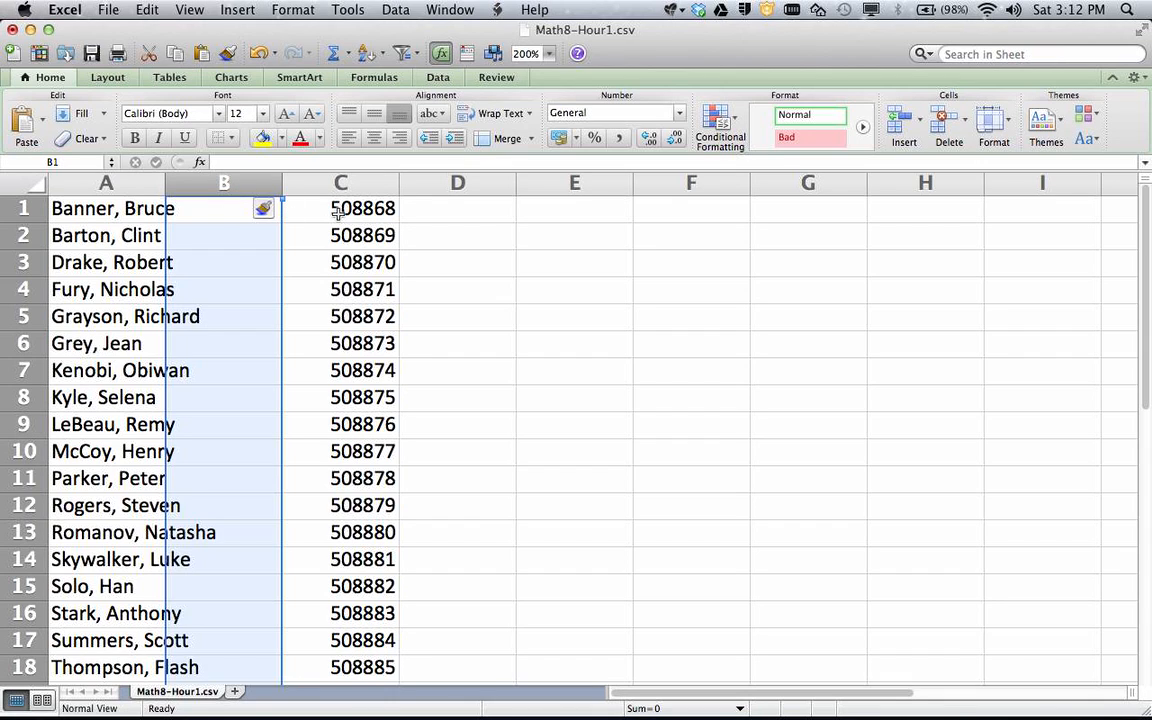
click(115, 180)
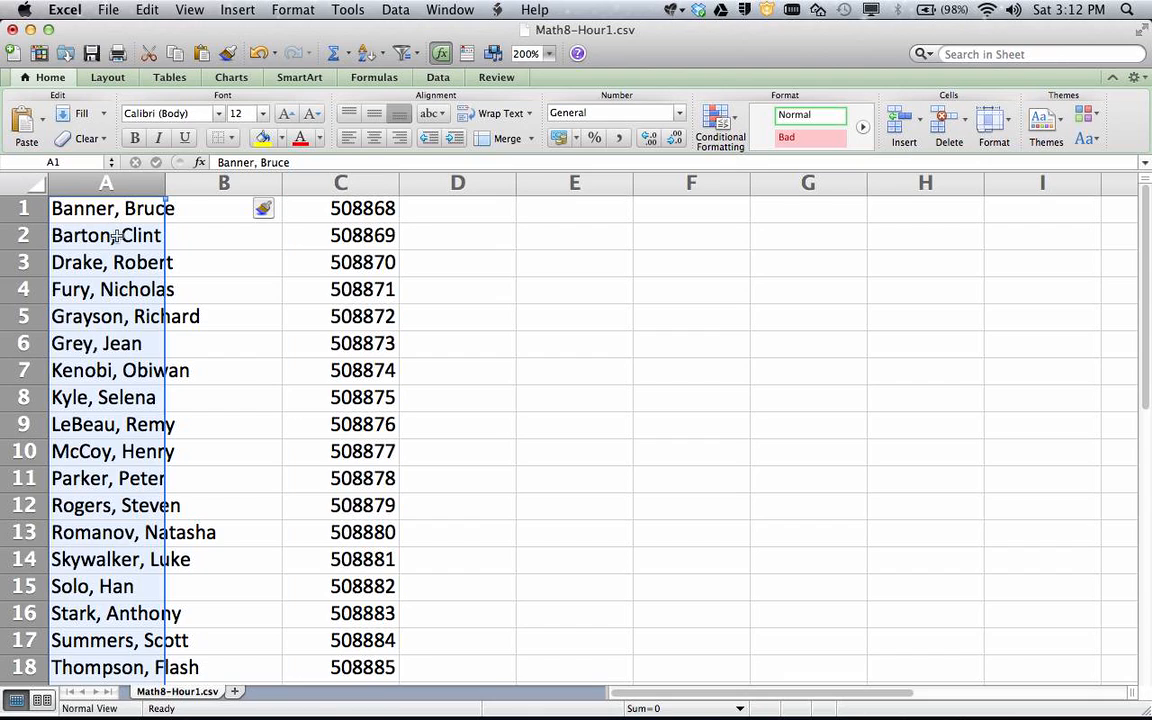
Split column A's names with Text to Columns, delimited by comma, into last and first names
click(397, 9)
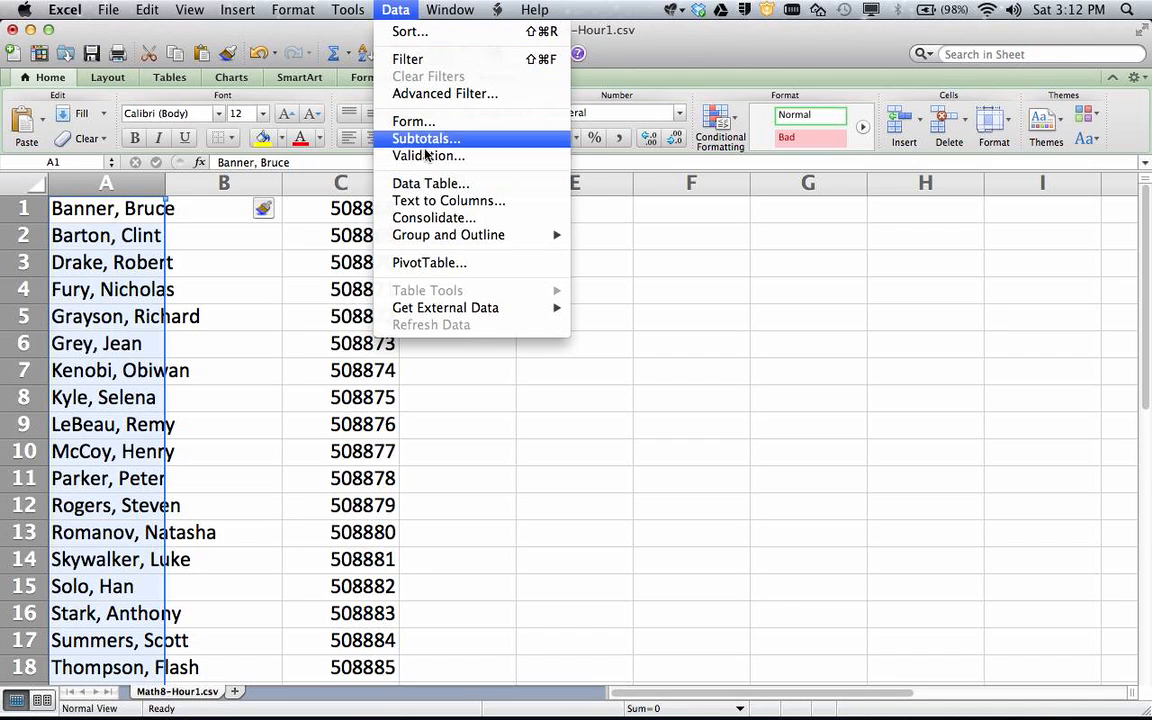
click(448, 201)
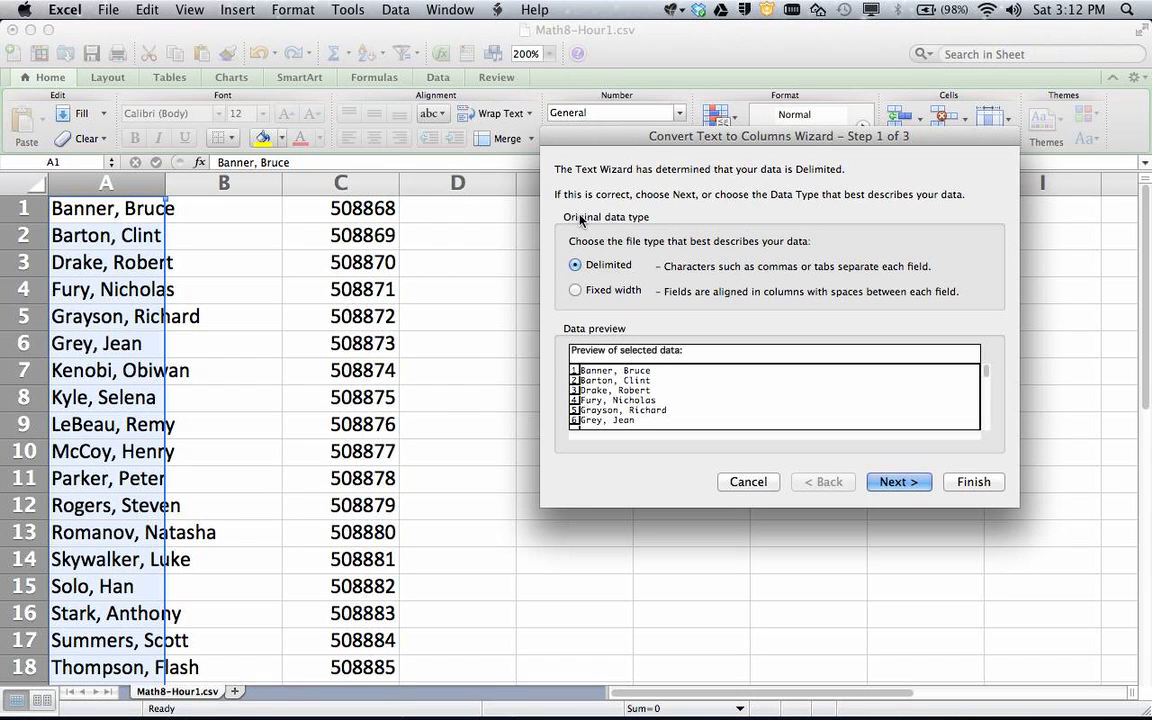
drag(634, 142, 549, 132)
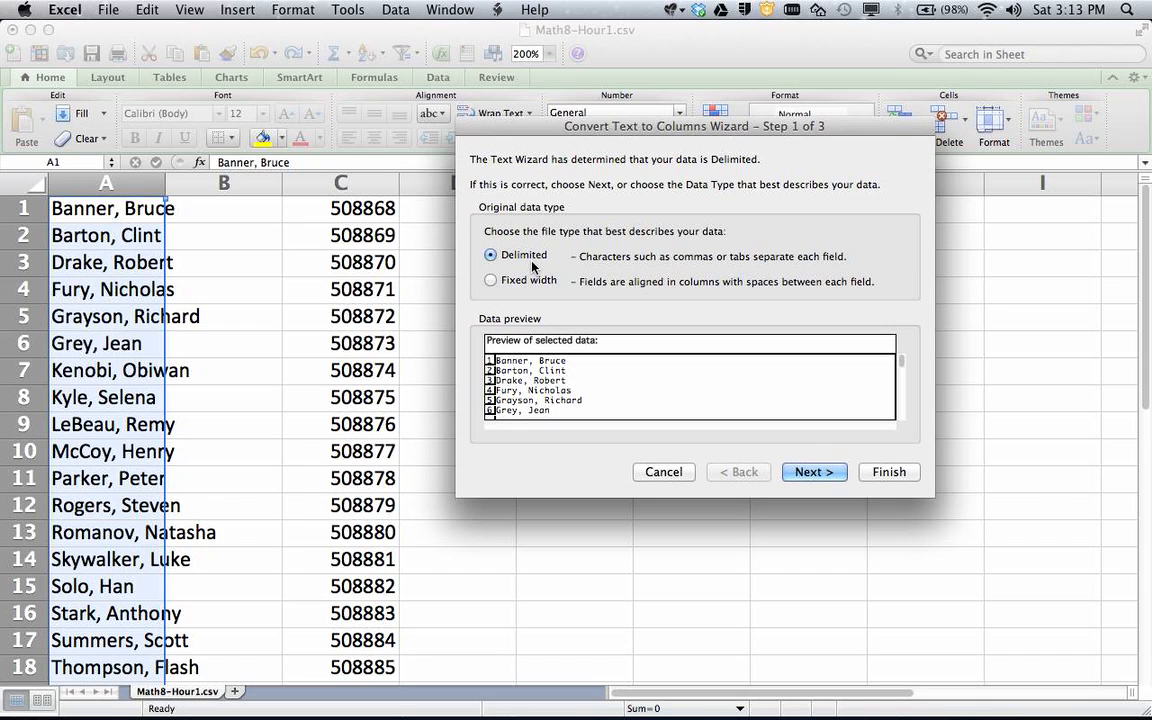
click(814, 472)
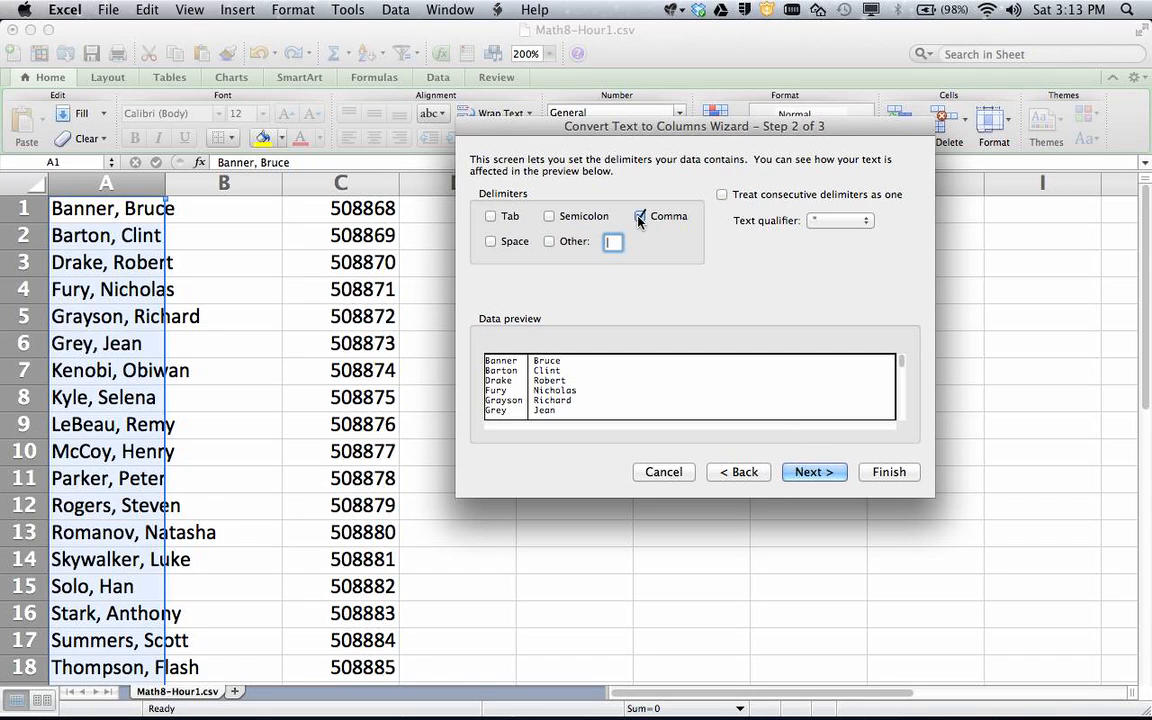
click(818, 478)
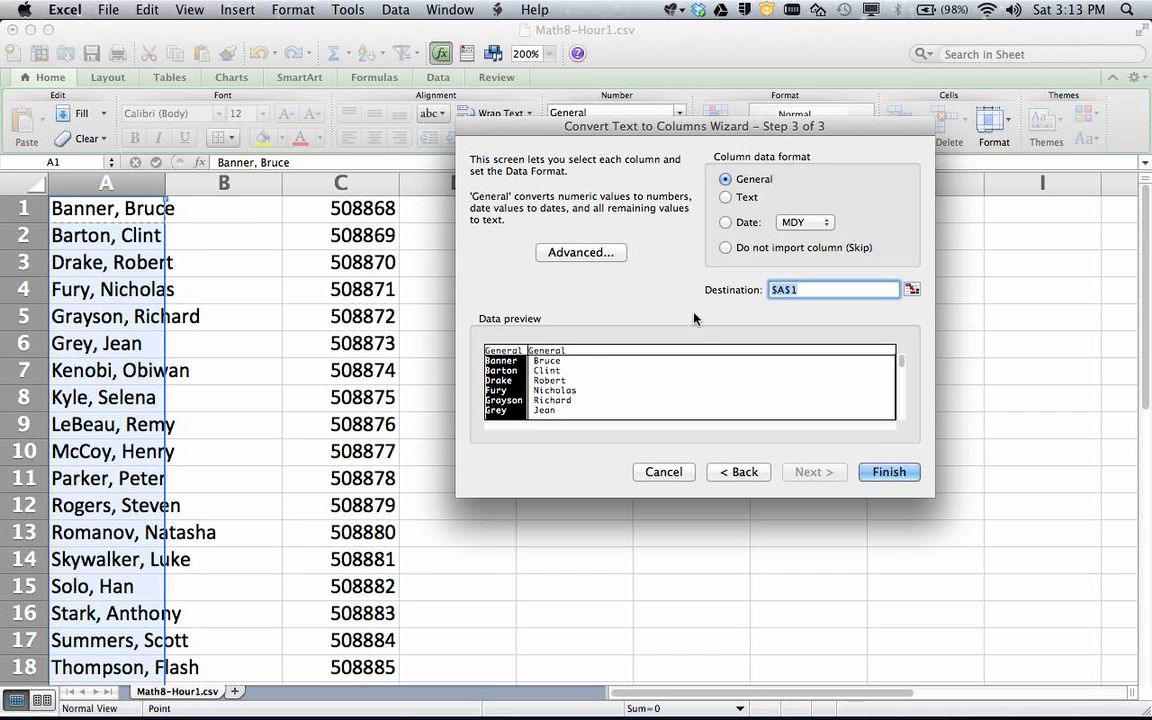
click(879, 472)
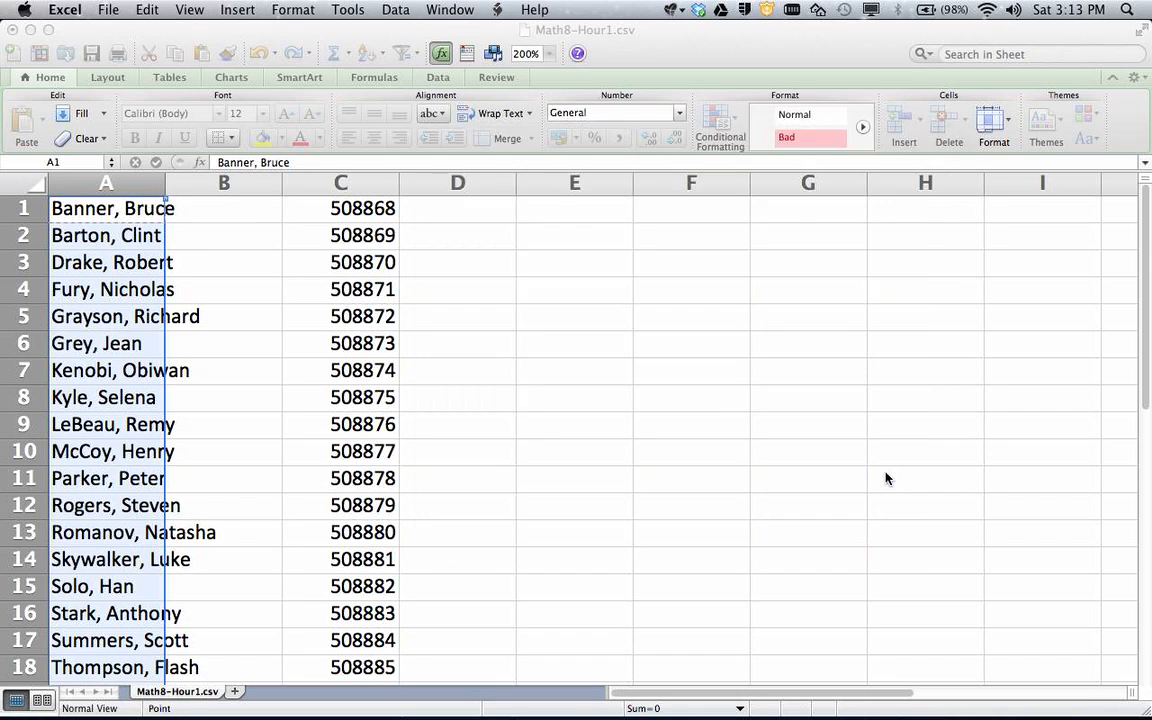
Review the last name, first name and student number cells in row 1
key(Down)
key(Up)
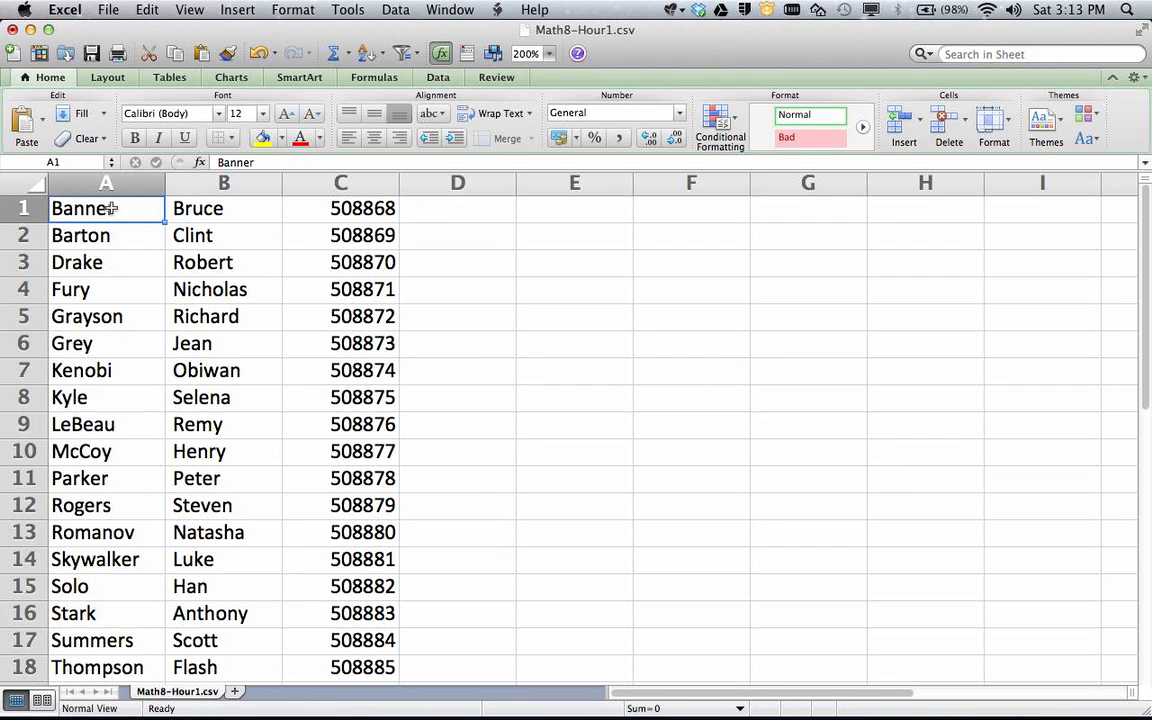
click(188, 208)
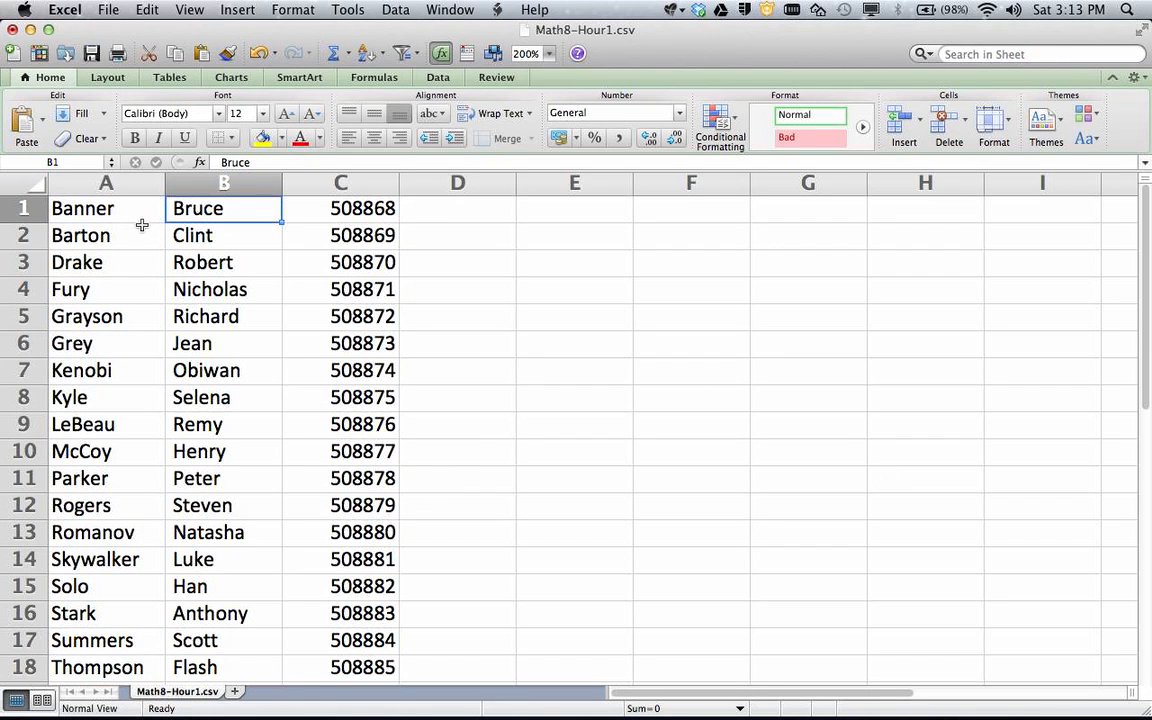
click(120, 211)
click(200, 209)
click(329, 208)
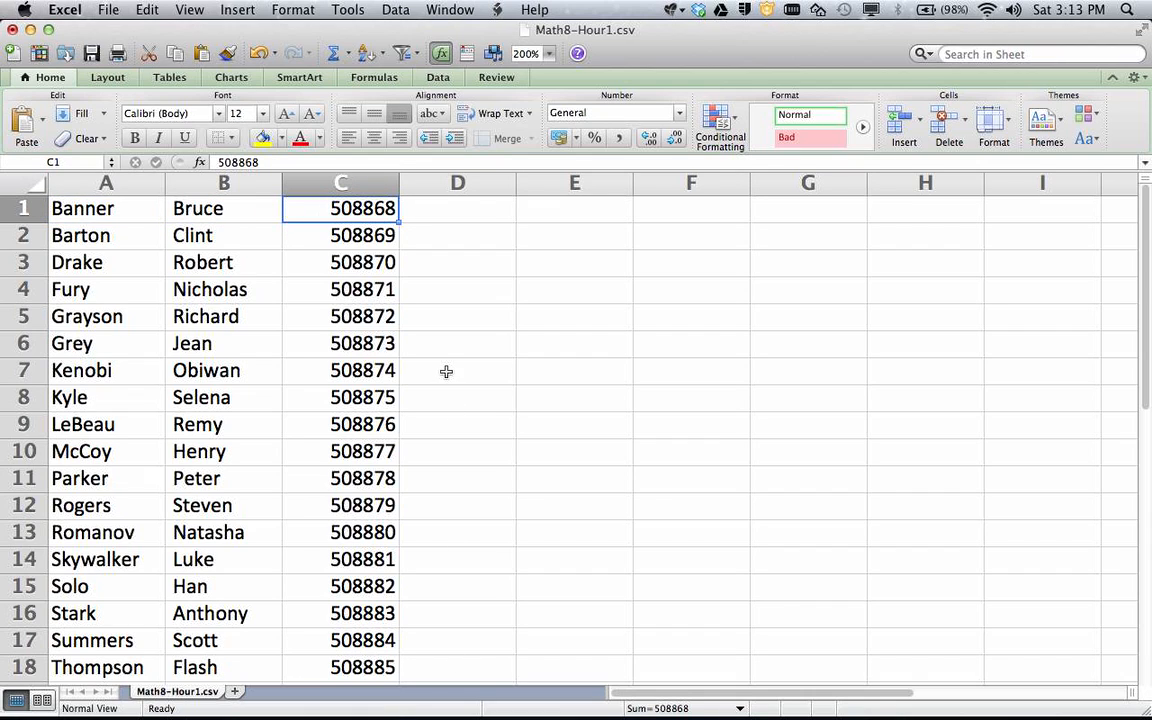
Enter =CONCATENATE(B1,A1) in D1 so it shows BruceBanner
click(446, 211)
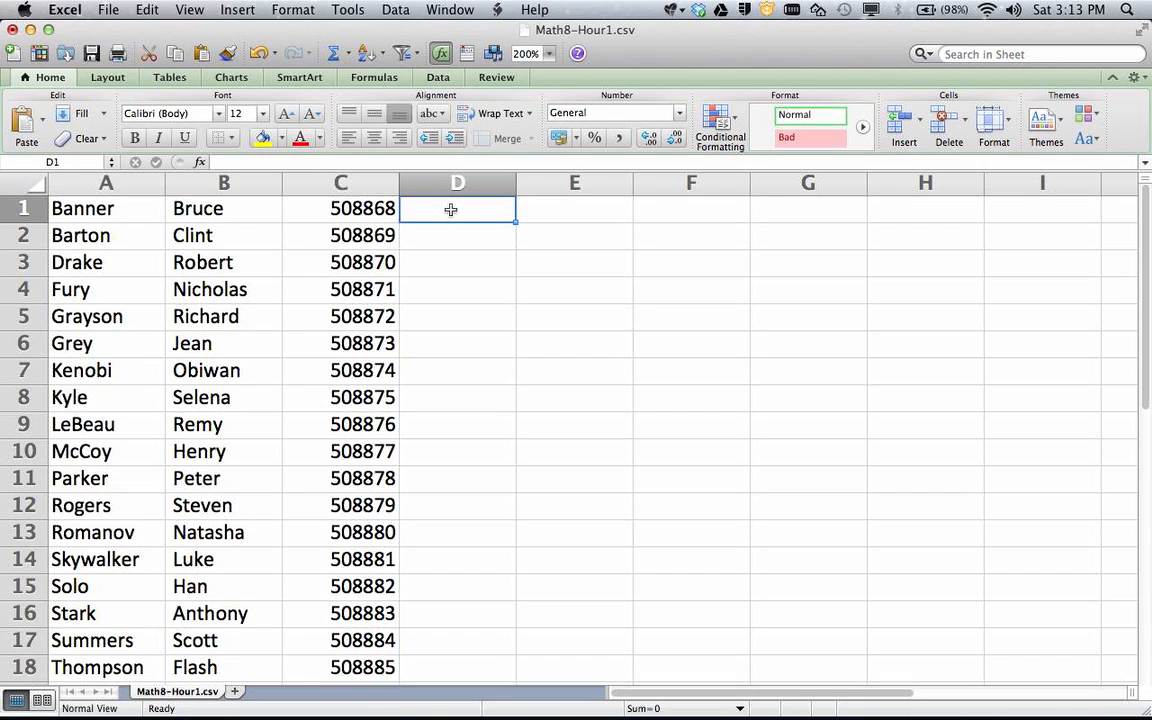
text(=)
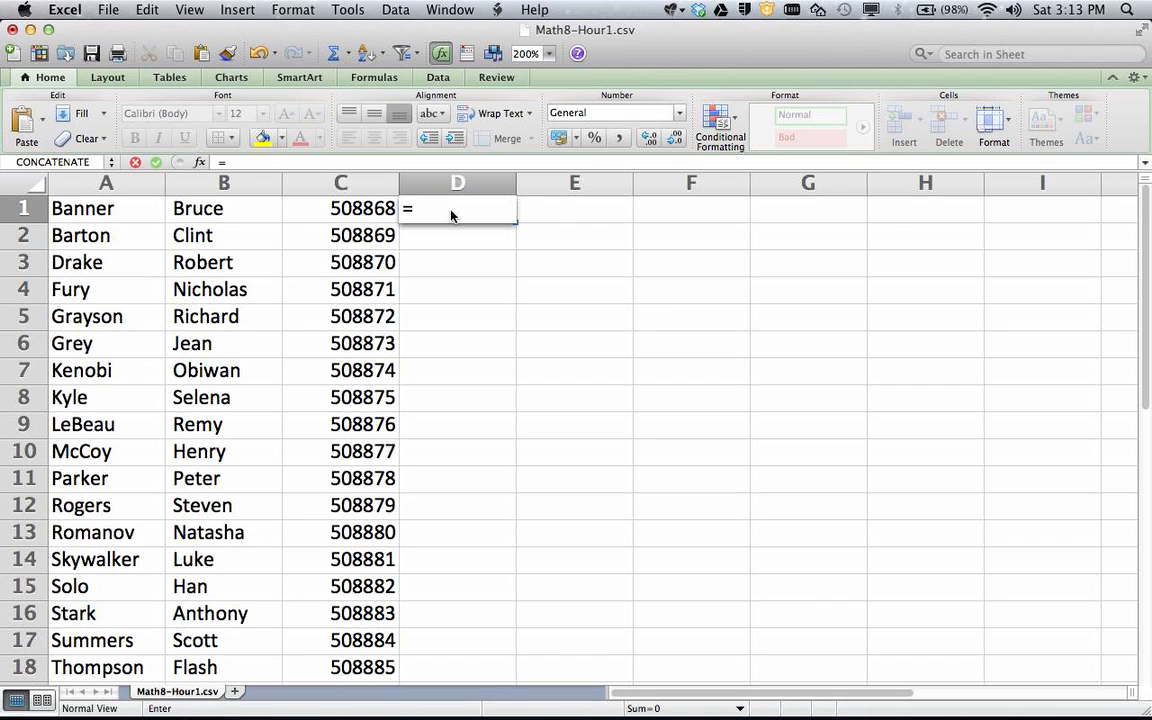
text(con)
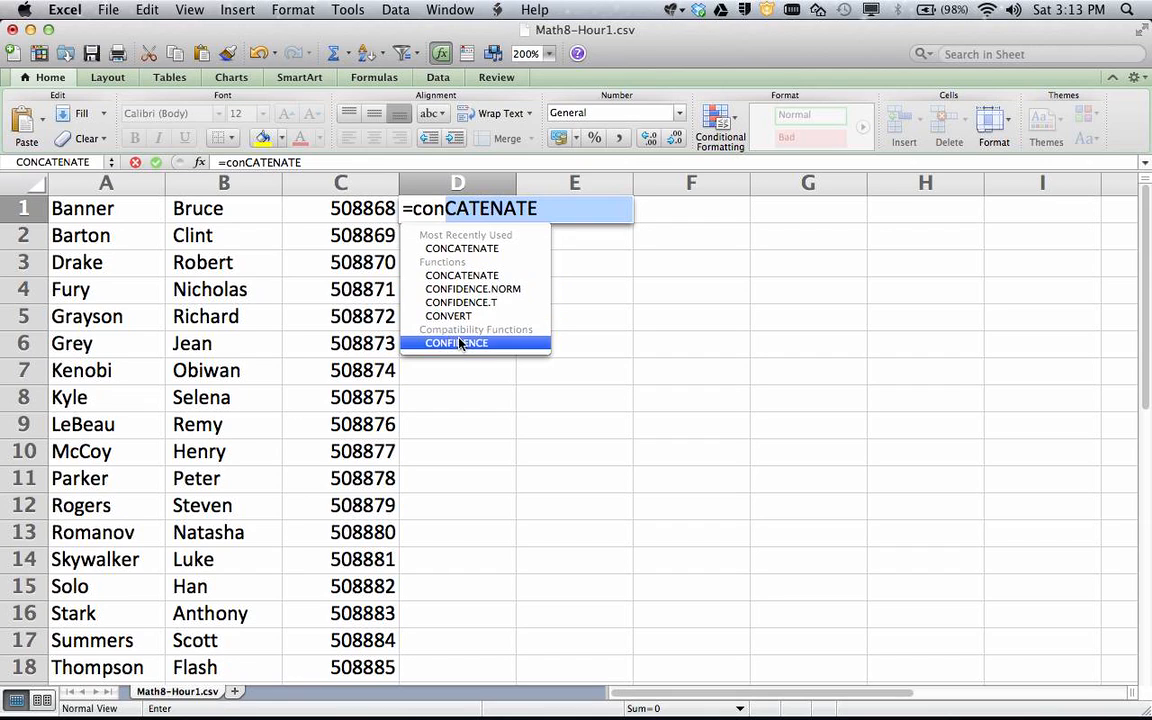
double_click(457, 276)
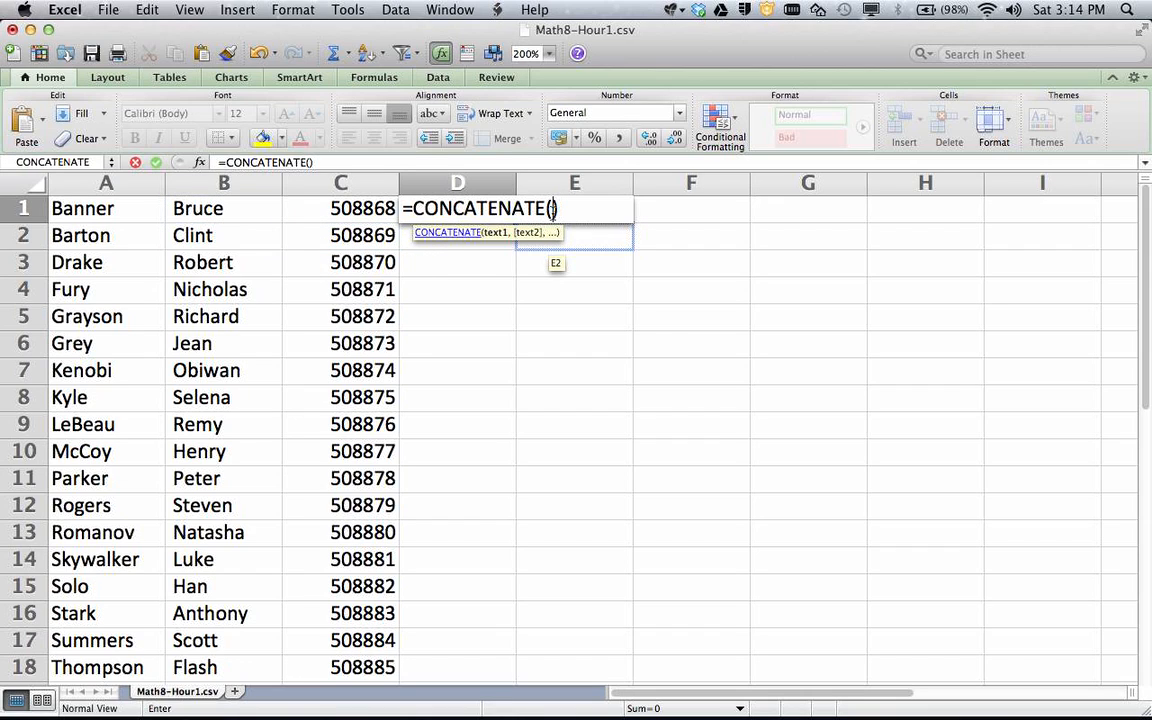
click(246, 208)
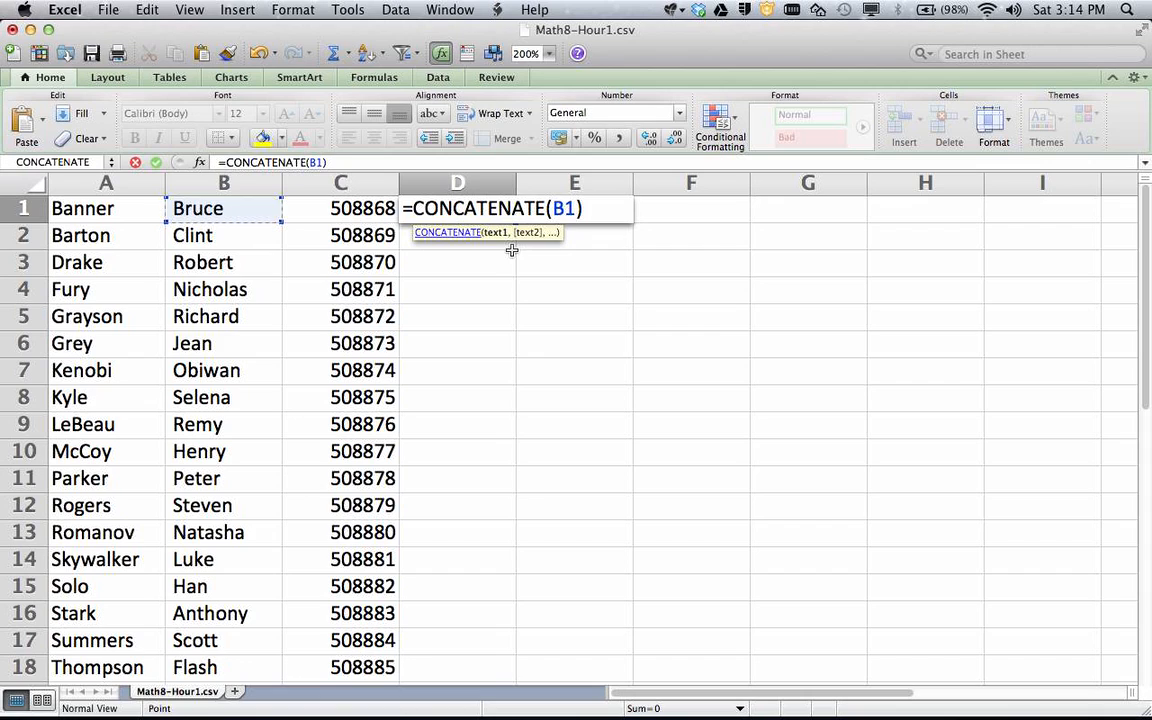
text(,)
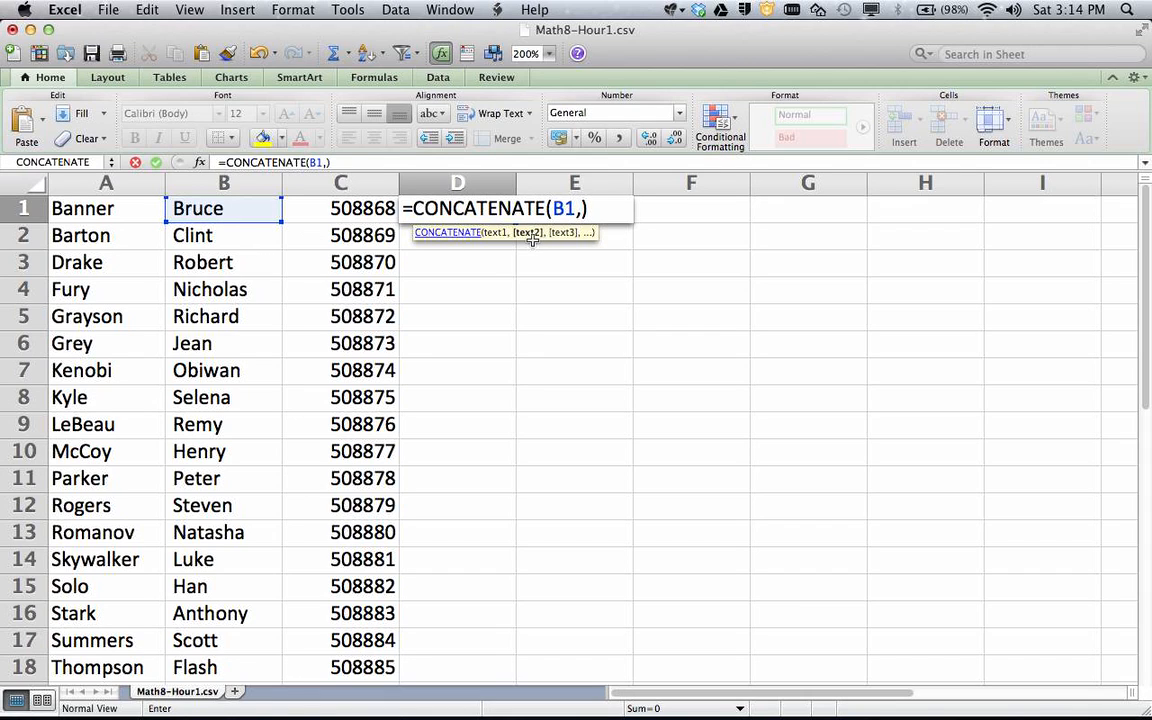
click(96, 192)
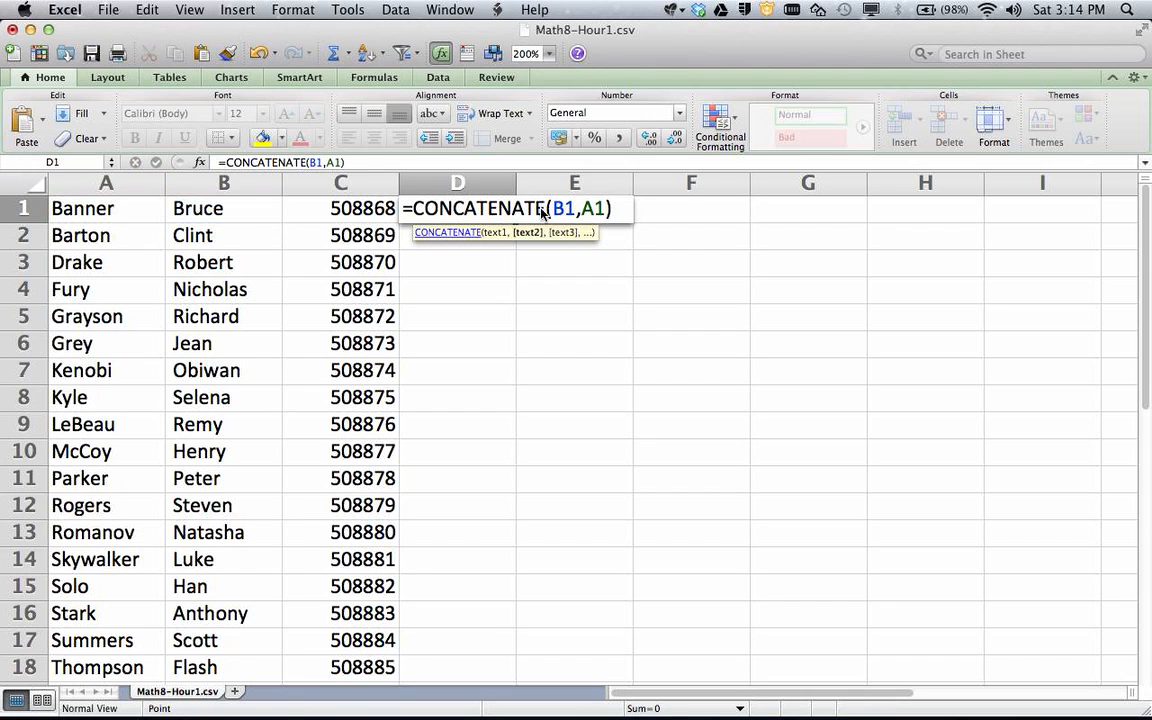
key(Return)
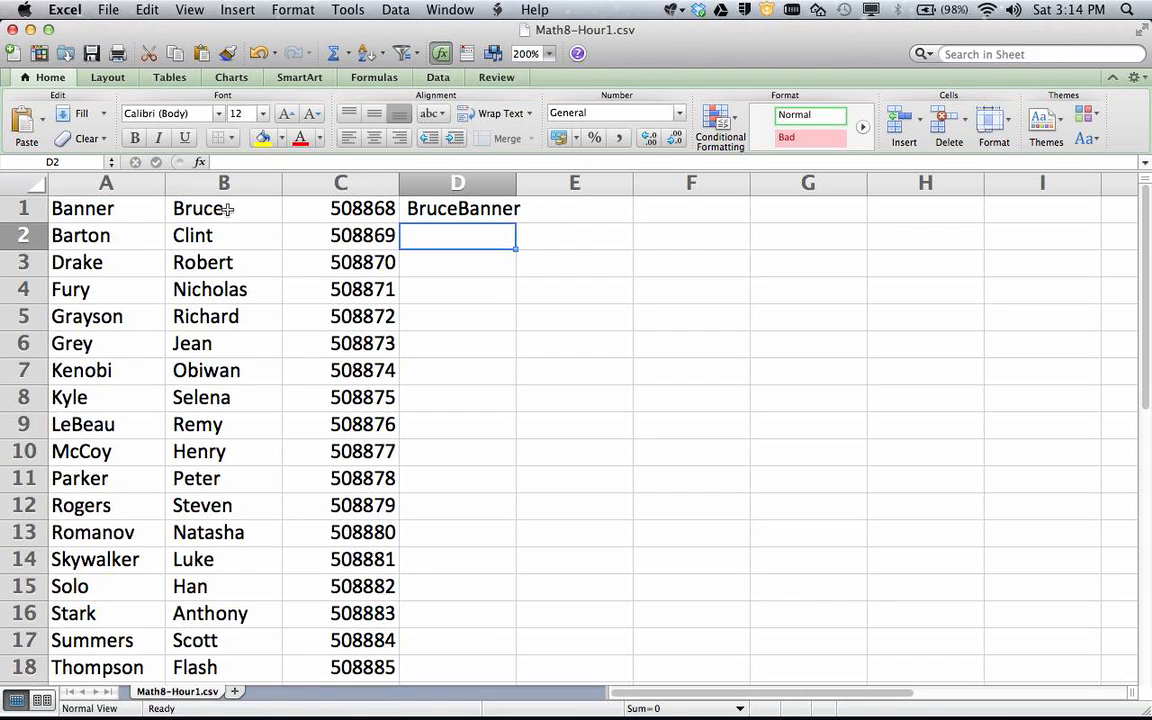
Fill D1's CONCATENATE formula down column D to row 22
click(440, 209)
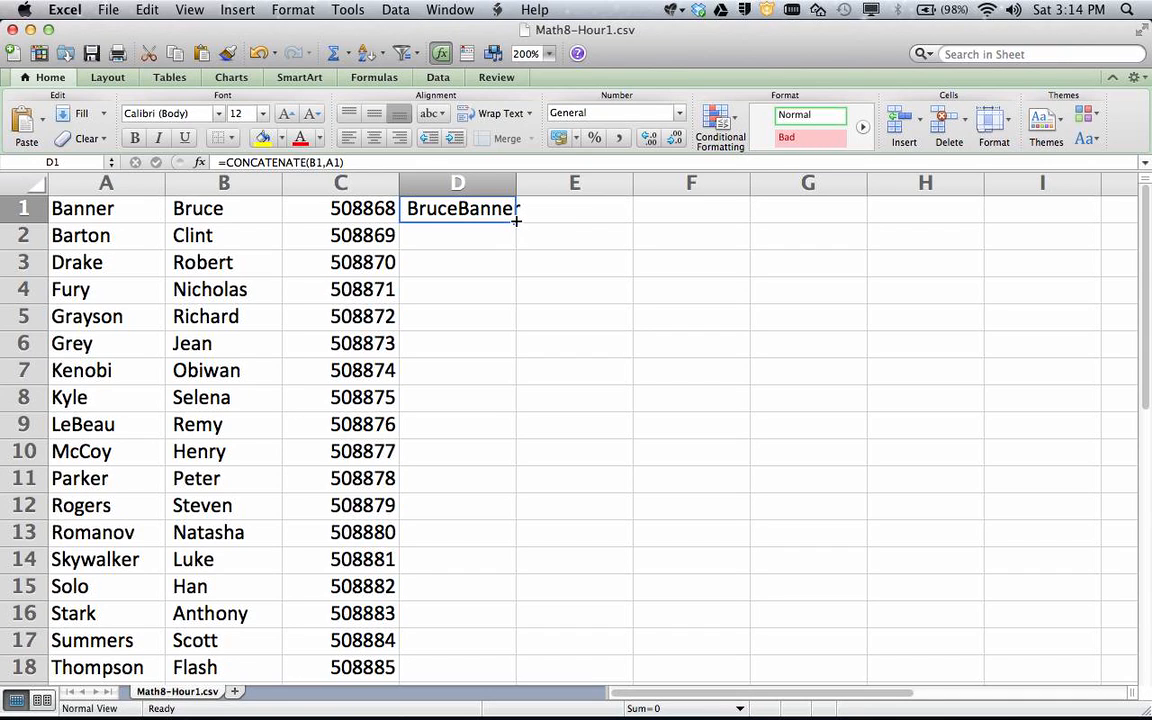
click(515, 222)
drag(515, 222, 472, 555)
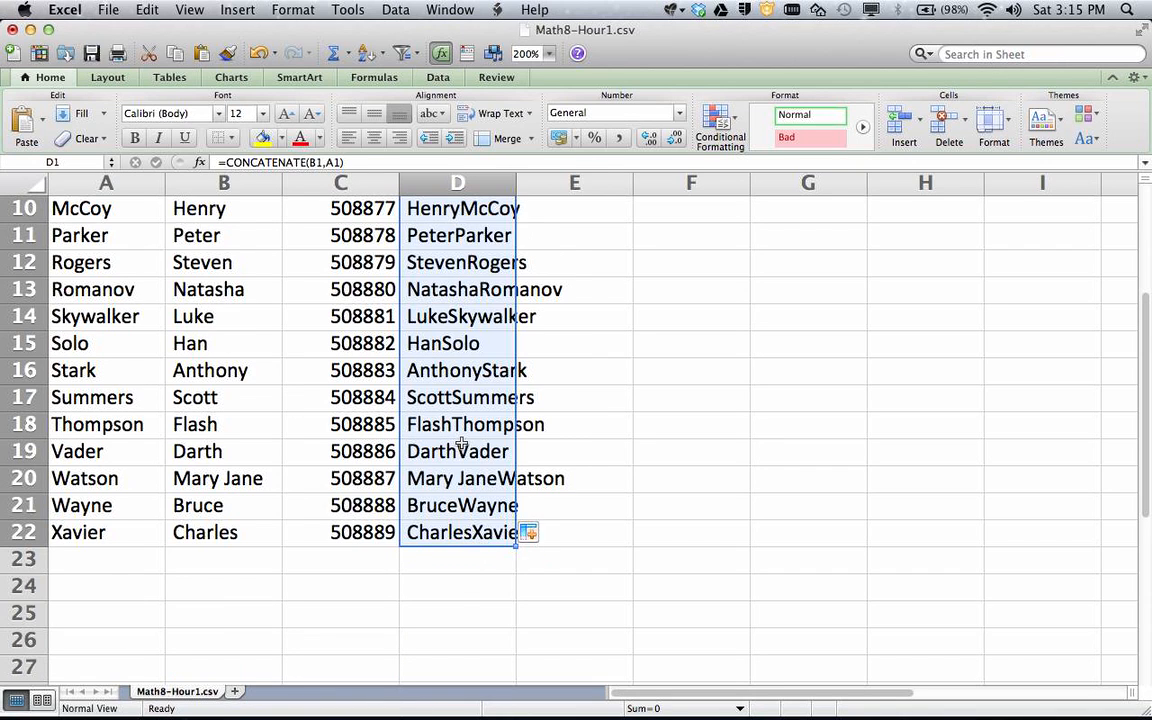
scroll(460, 442, up, 5)
Verify the formulas in D2–D6 reference their own rows, then select D1:D22
click(583, 298)
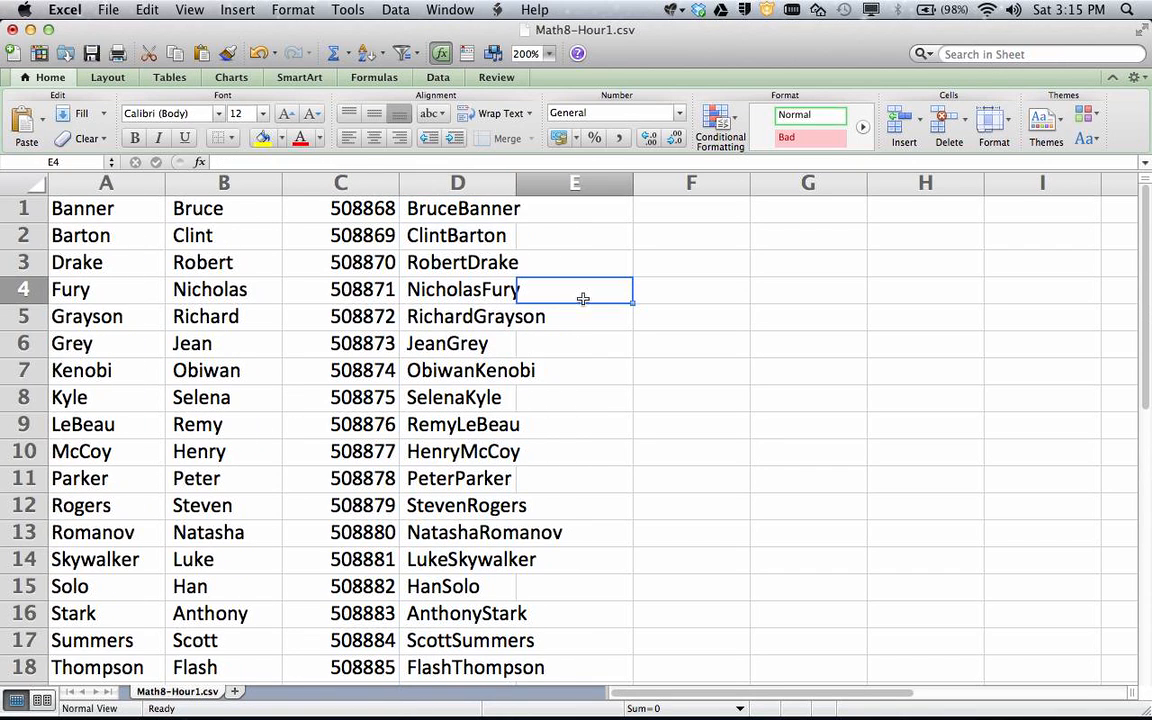
click(445, 232)
click(437, 260)
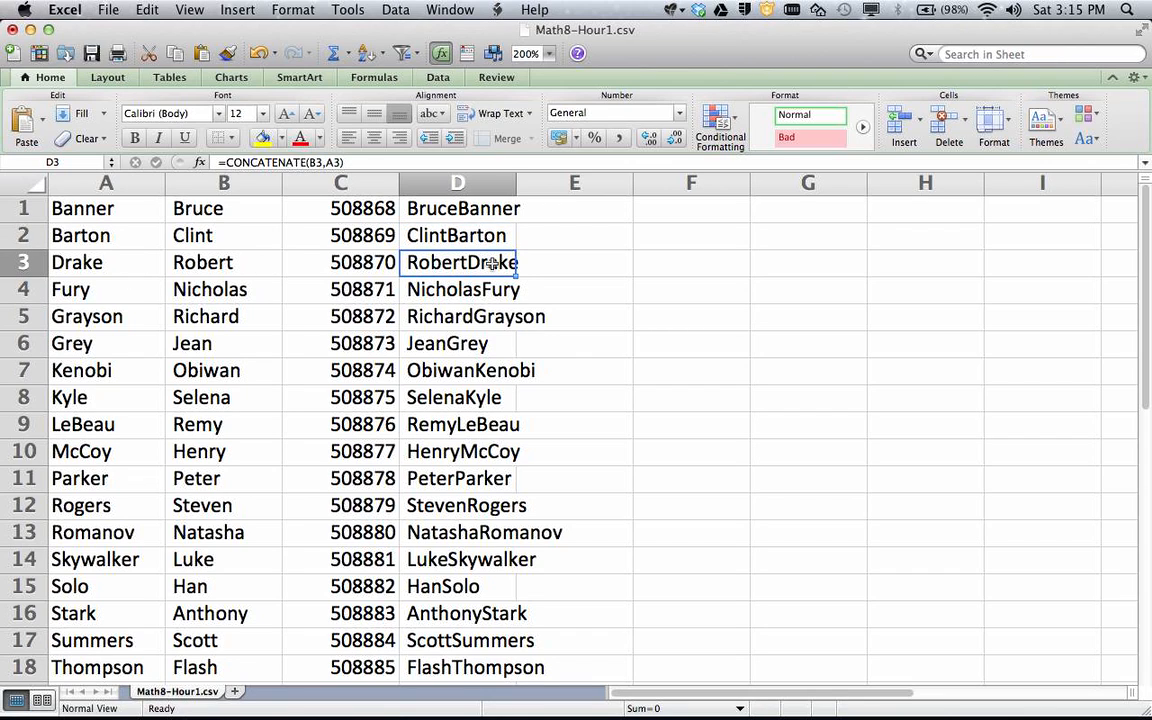
click(490, 235)
click(490, 209)
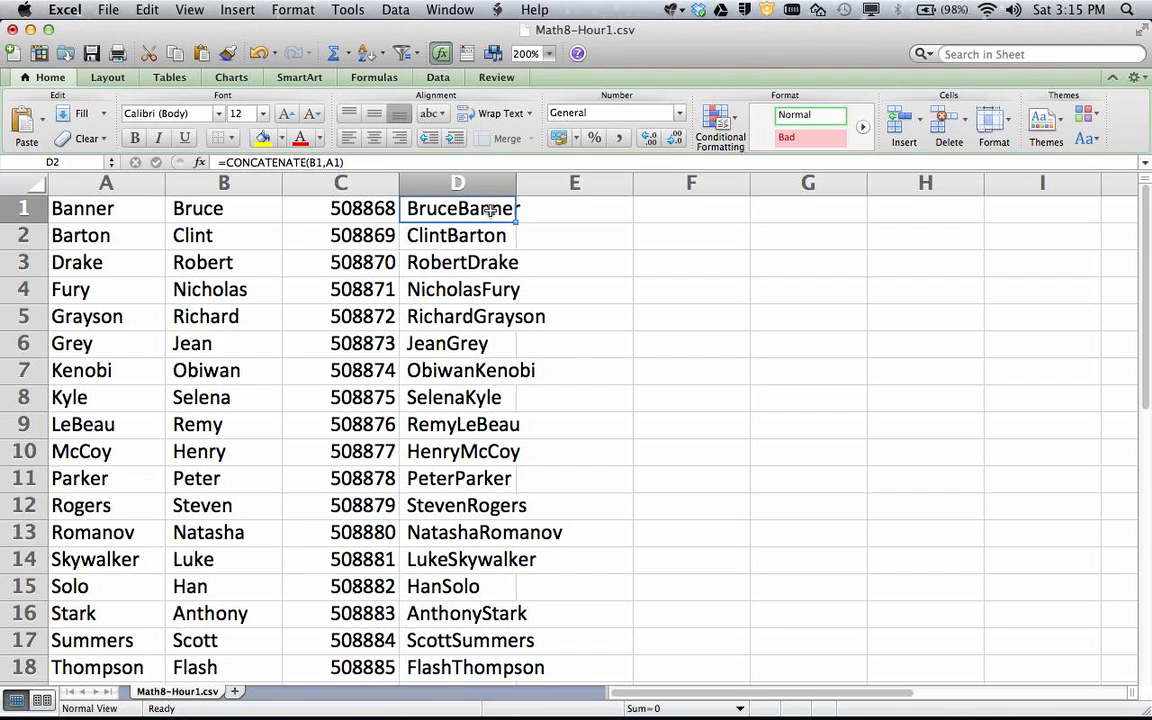
click(480, 262)
click(481, 289)
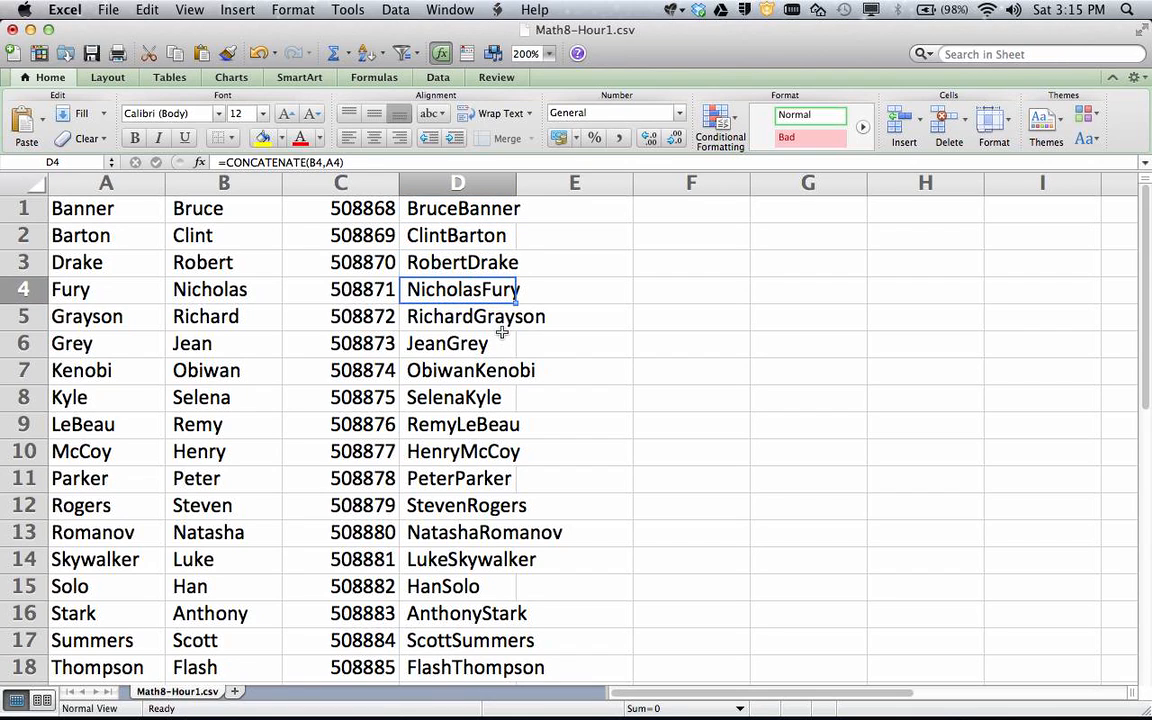
click(502, 334)
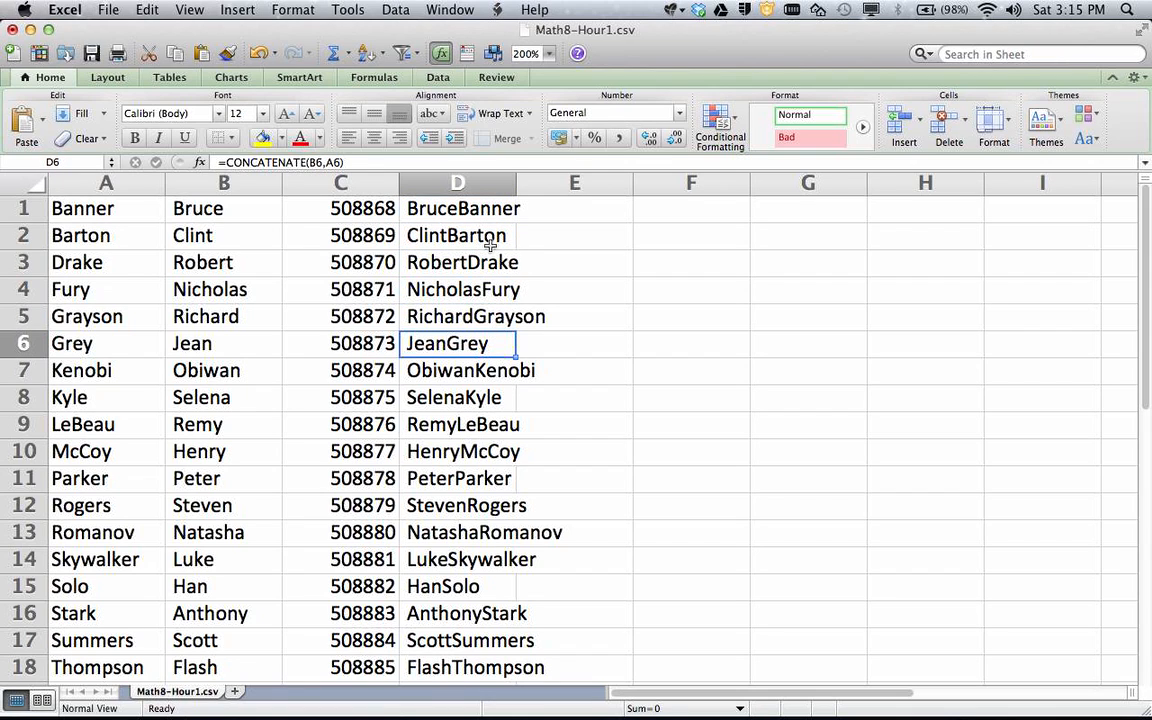
drag(481, 210, 470, 604)
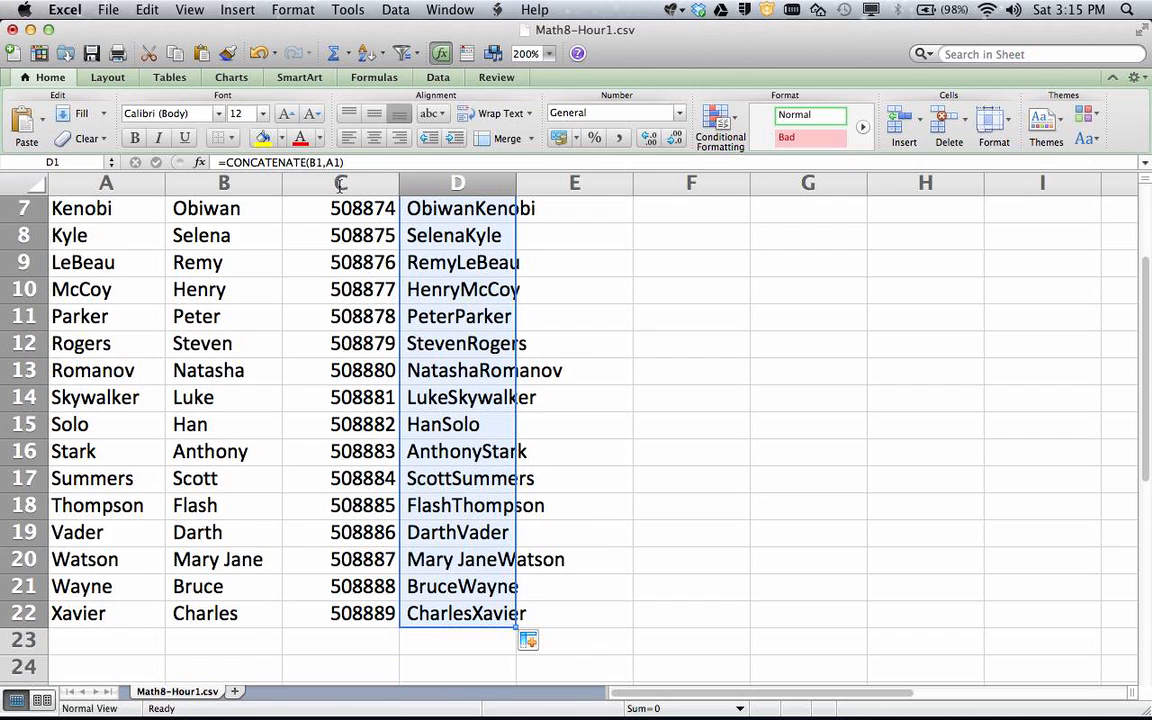
Copy D1:D22 and paste them into column E starting at E1 as values only
click(141, 11)
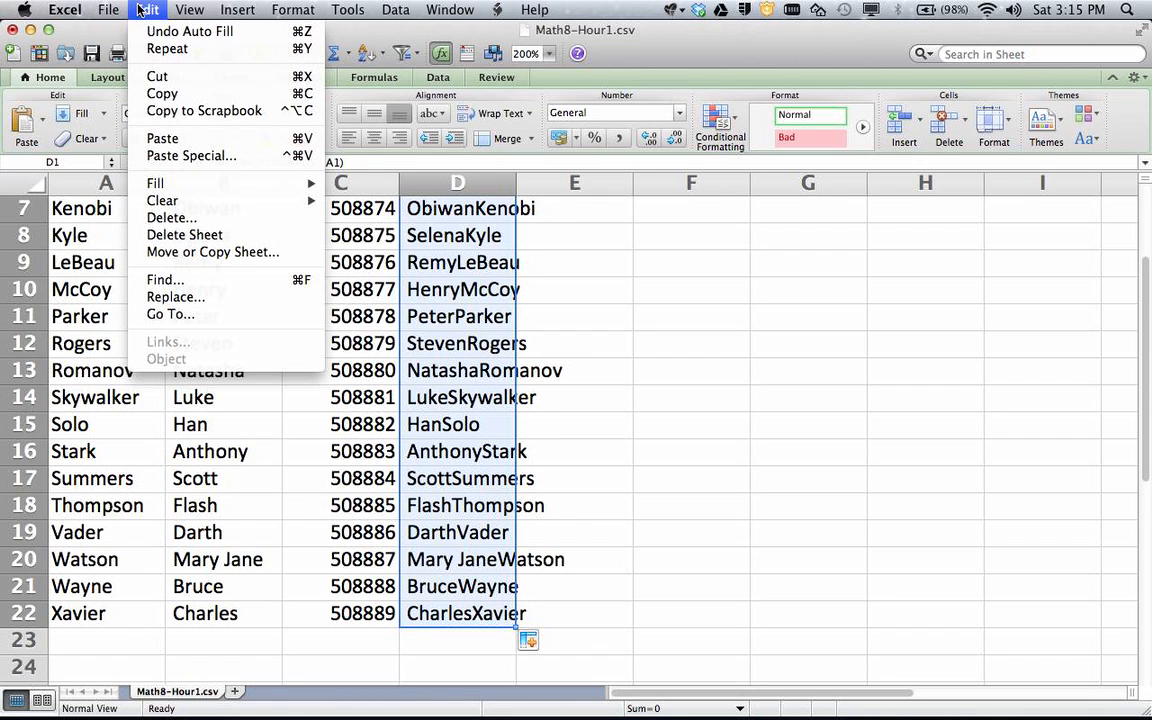
click(162, 96)
scroll(585, 385, up, 3)
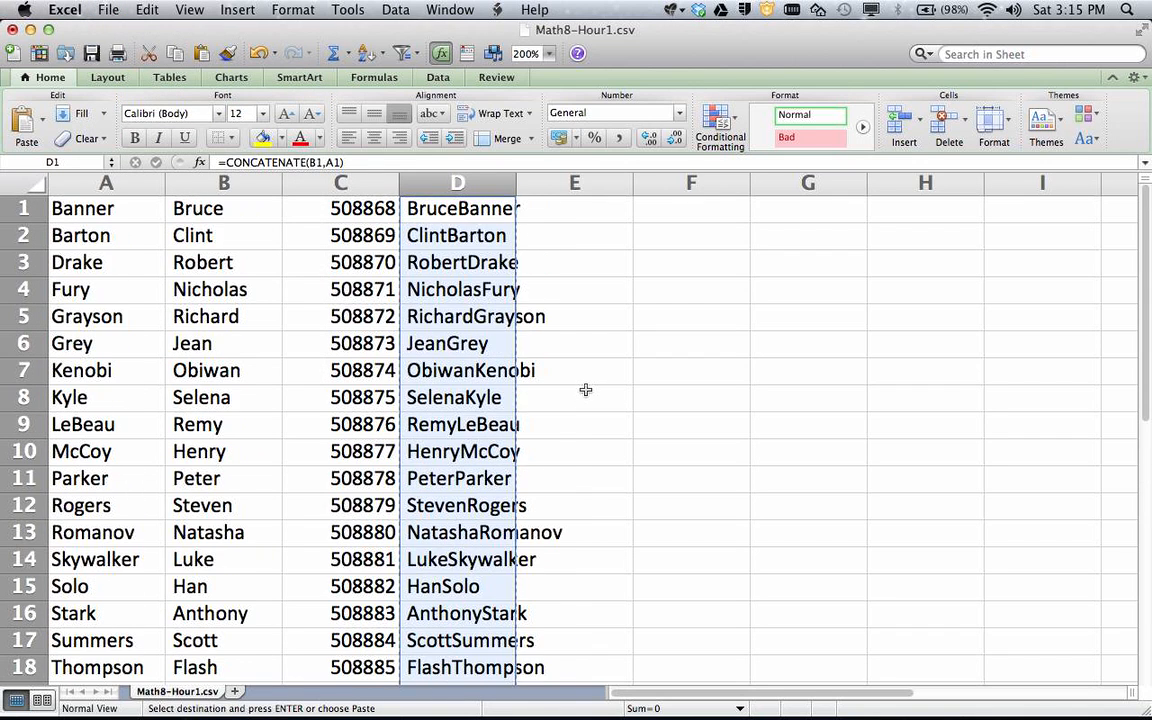
click(566, 207)
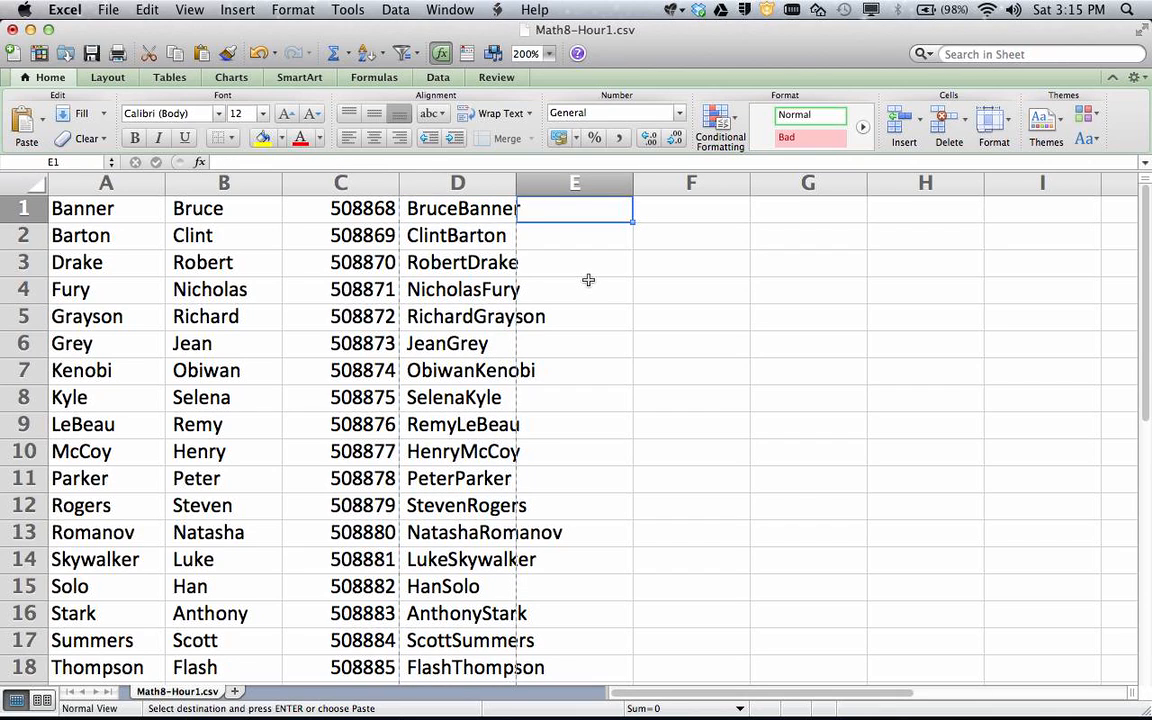
click(147, 10)
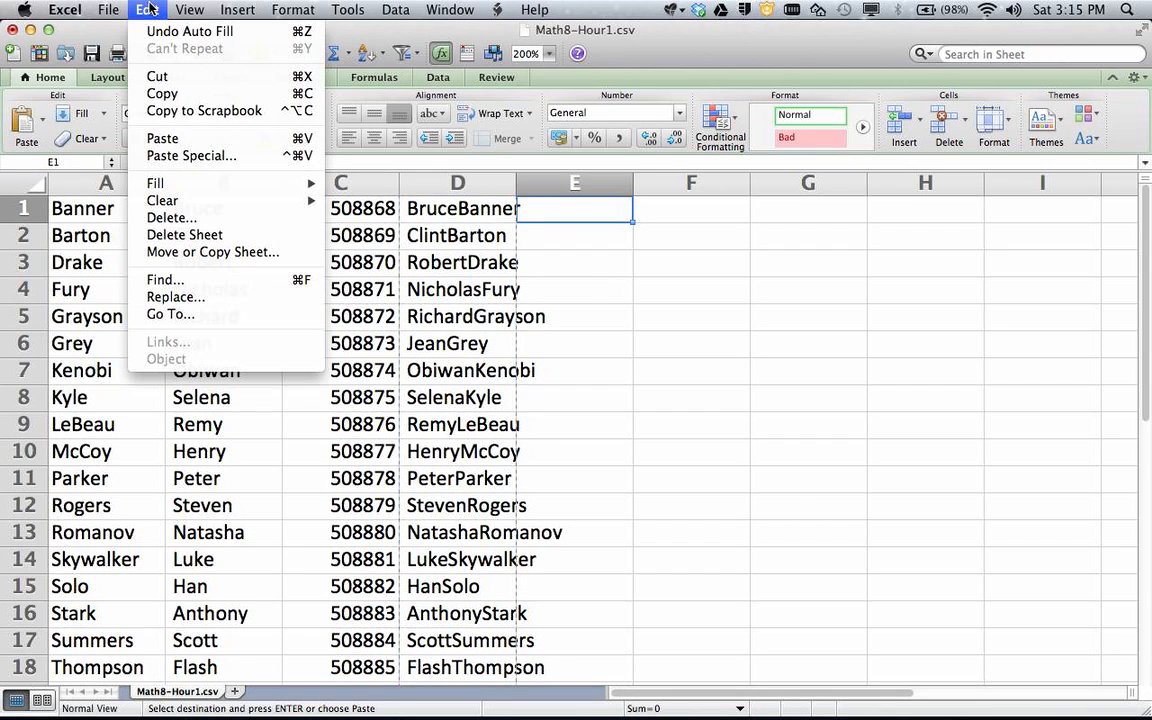
click(199, 157)
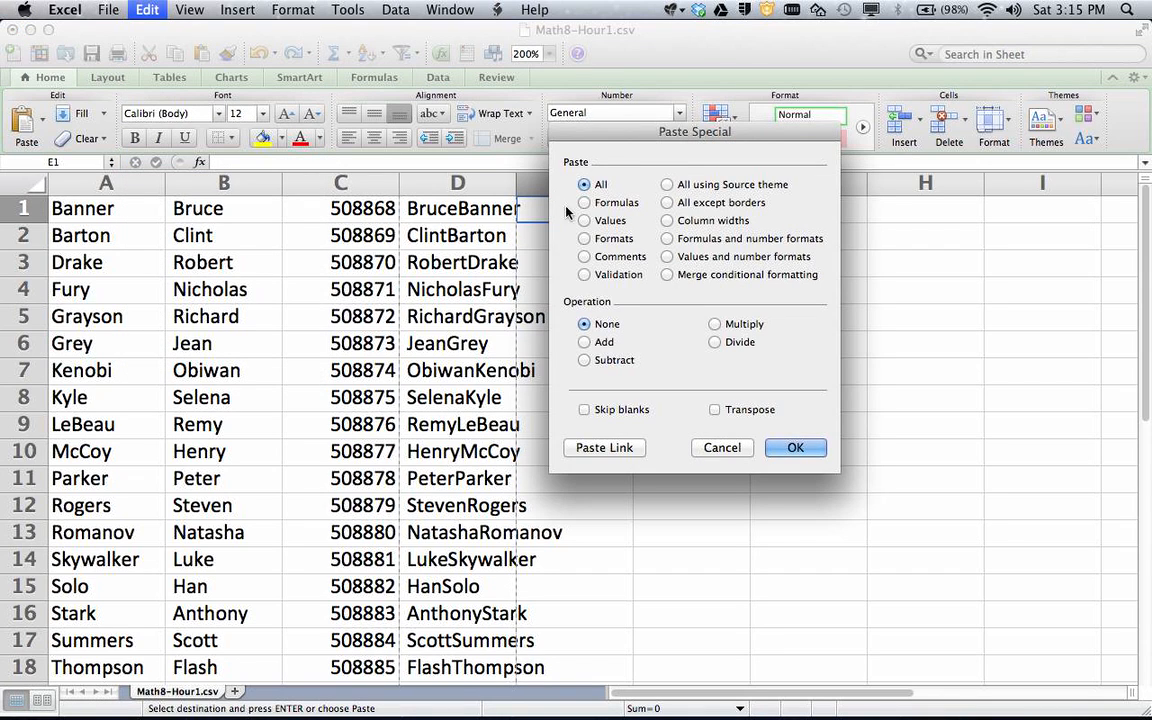
drag(665, 143, 786, 165)
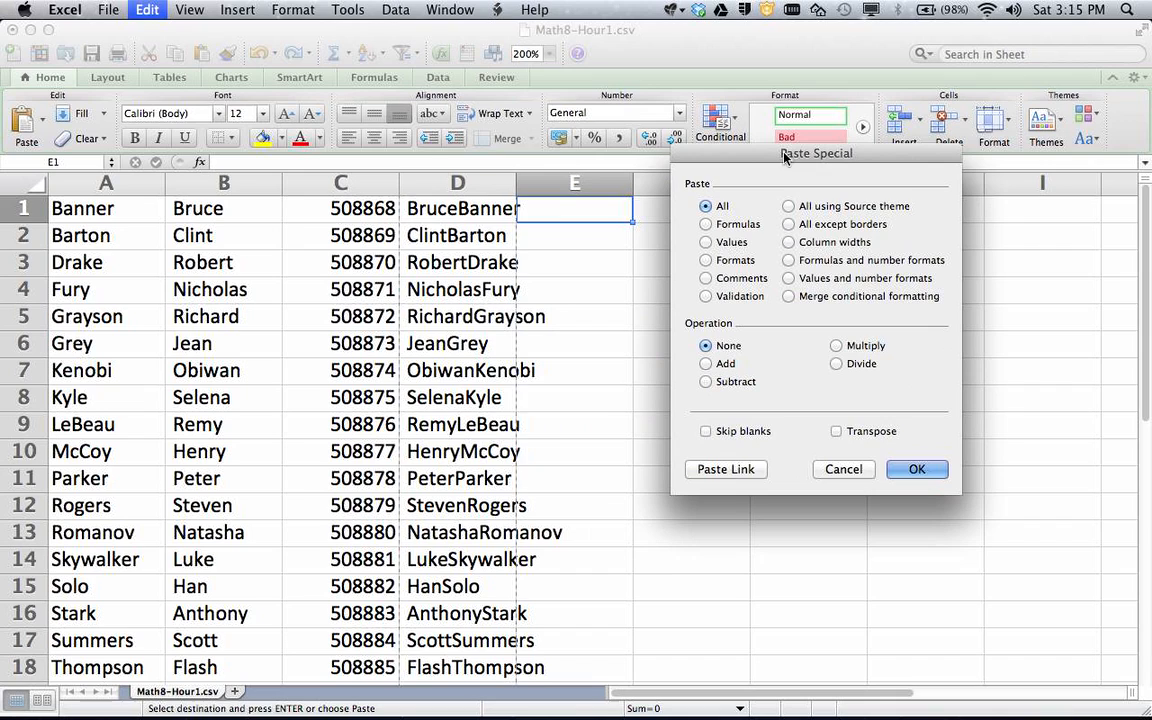
click(724, 244)
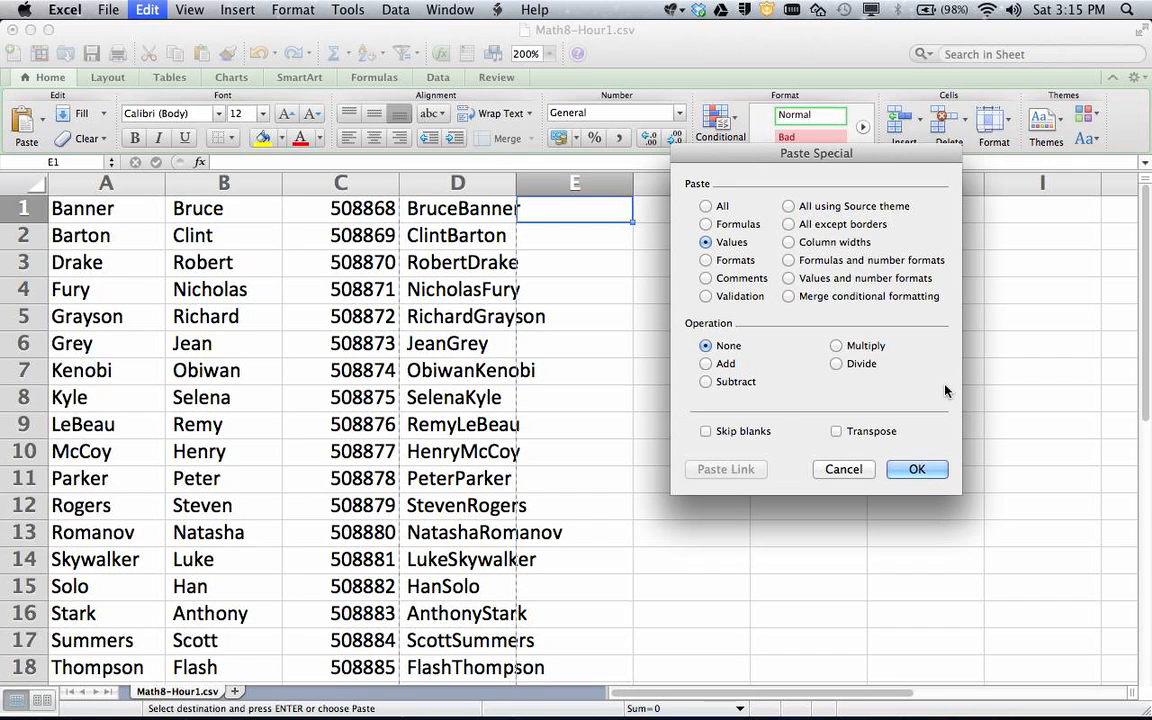
click(915, 469)
click(697, 342)
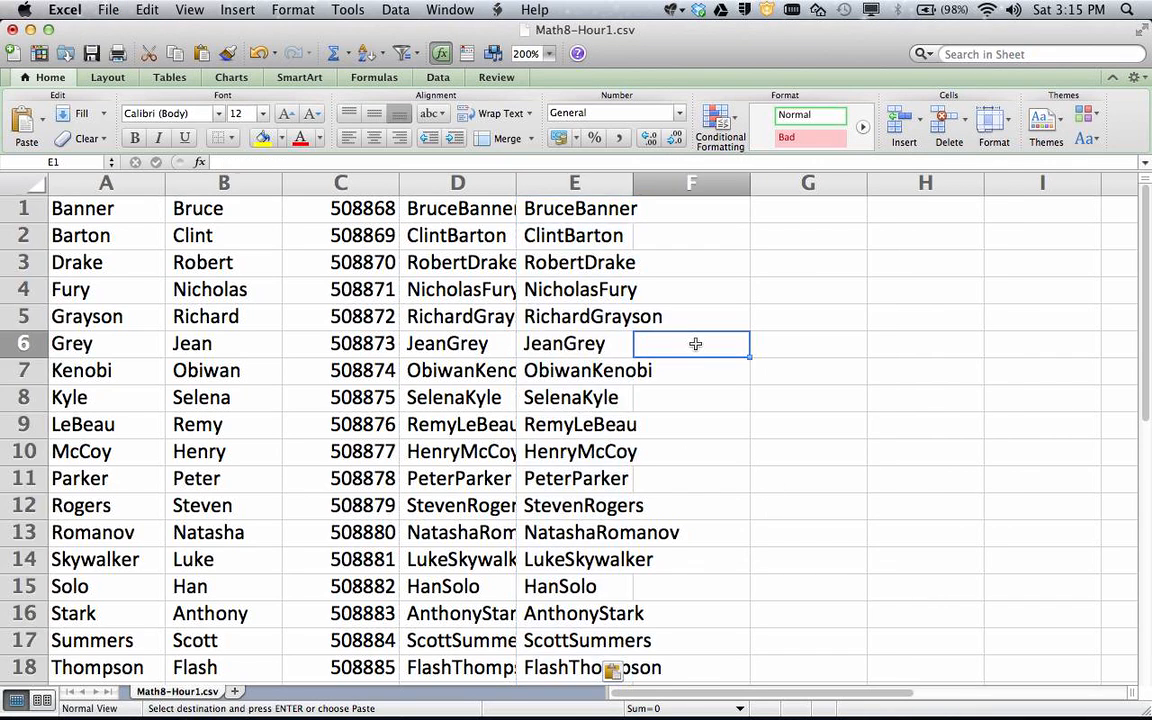
Confirm column E holds plain names, then delete formula column D
click(699, 259)
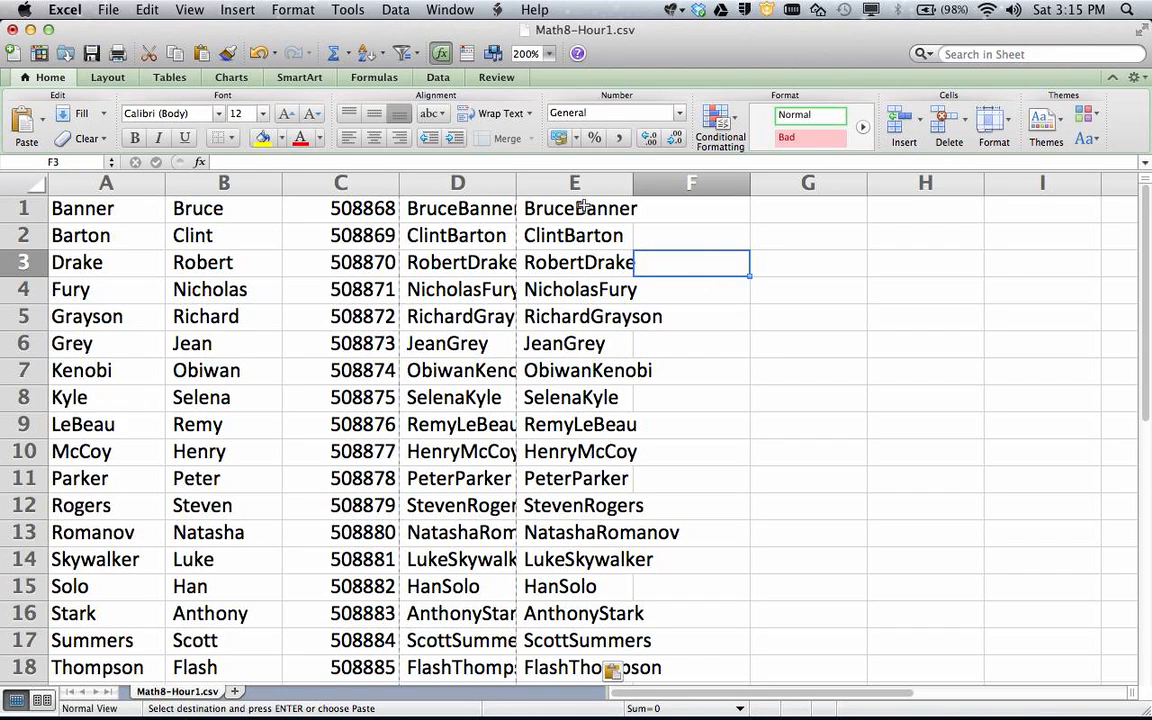
click(555, 258)
click(562, 343)
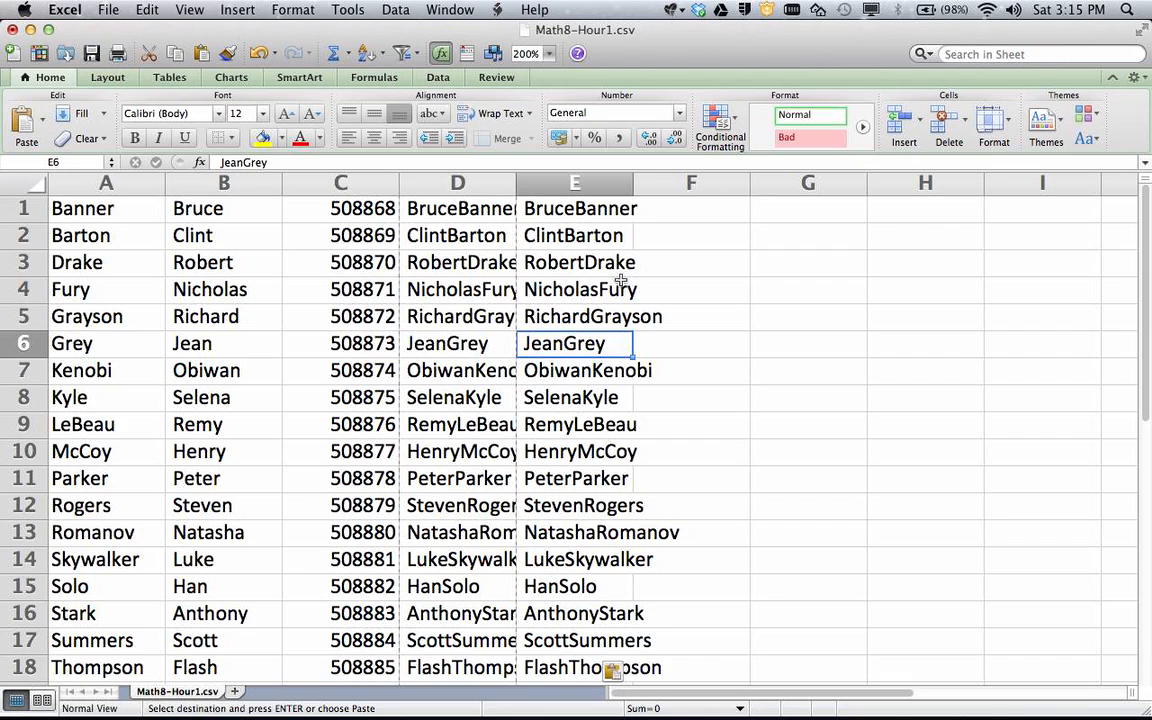
click(480, 183)
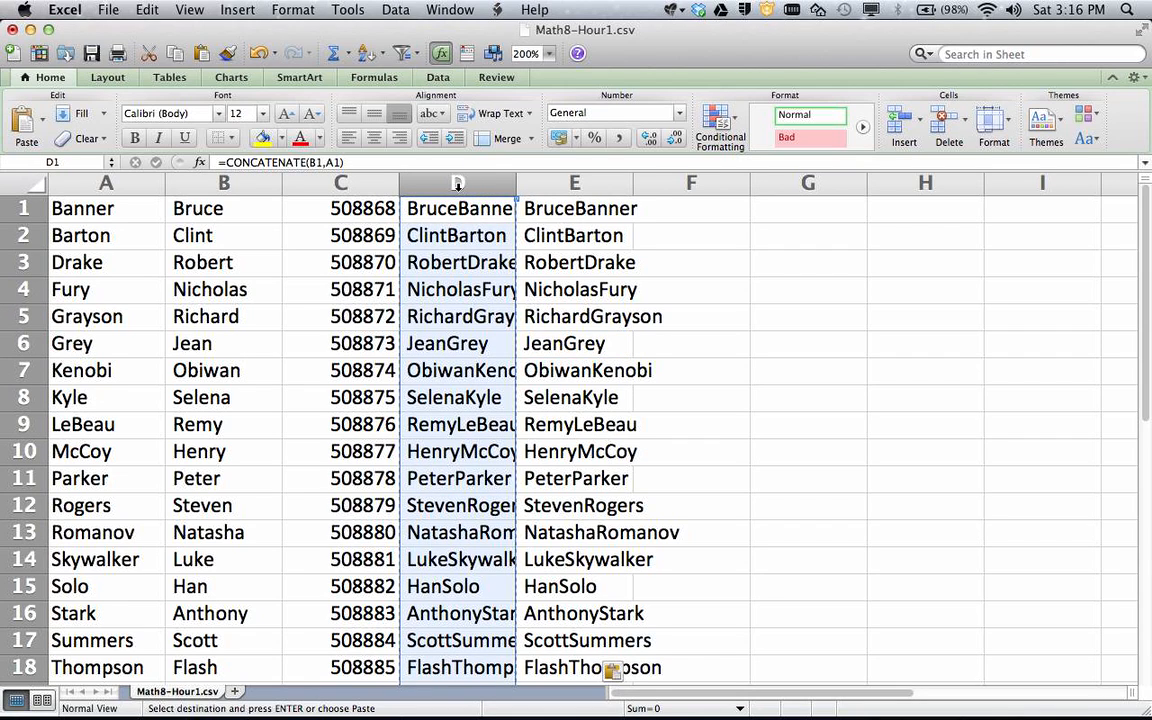
right_click(458, 183)
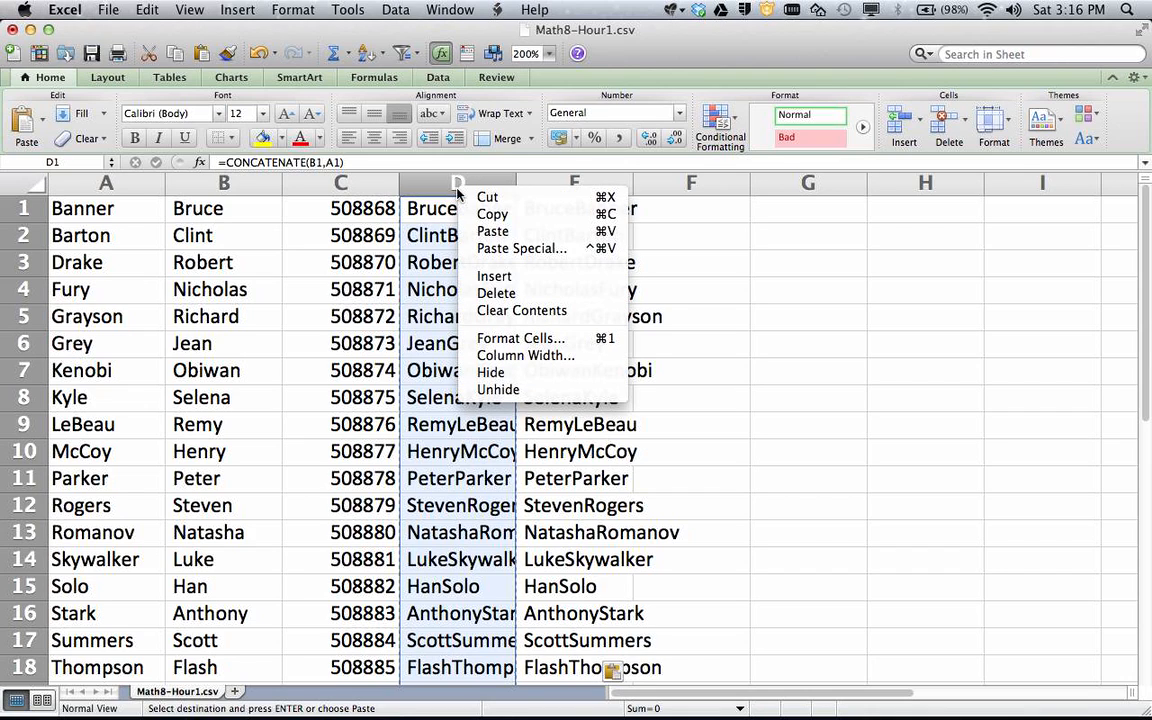
click(497, 293)
click(561, 296)
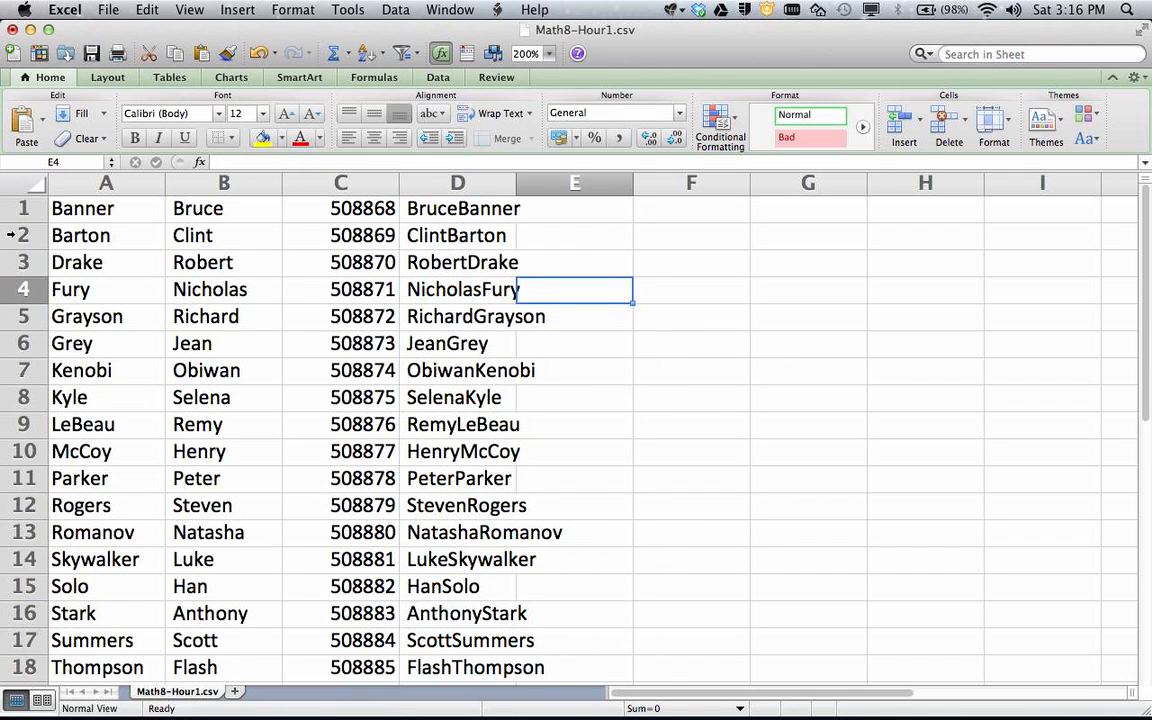
Check that the first row now shows plain values, with BruceBanner in D1
click(73, 199)
click(190, 212)
click(324, 194)
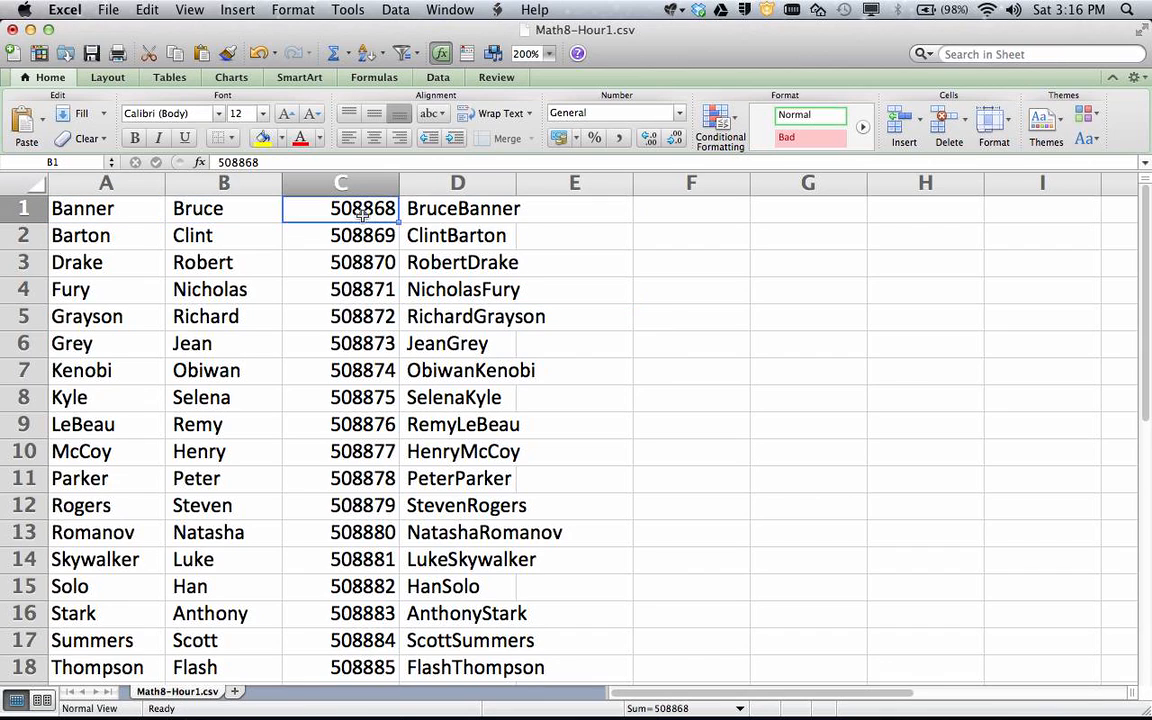
click(402, 194)
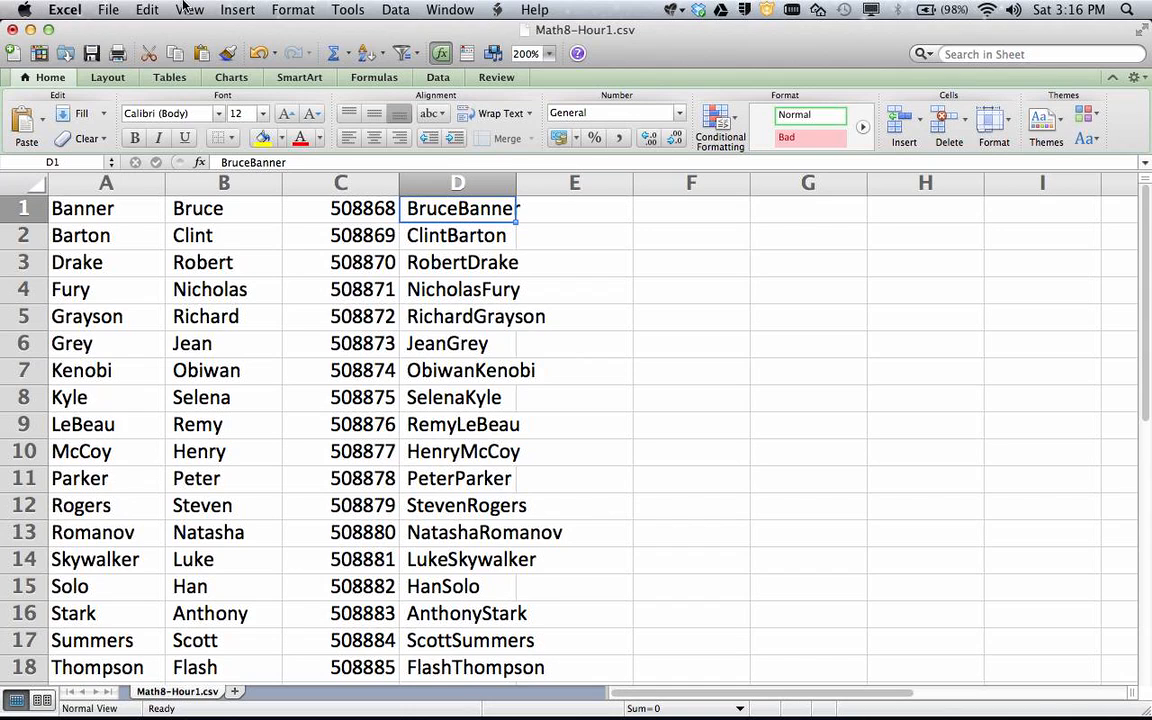
Save the sheet as Math8-Hour3Upload.csv in Comma Separated Values format and close it
click(108, 10)
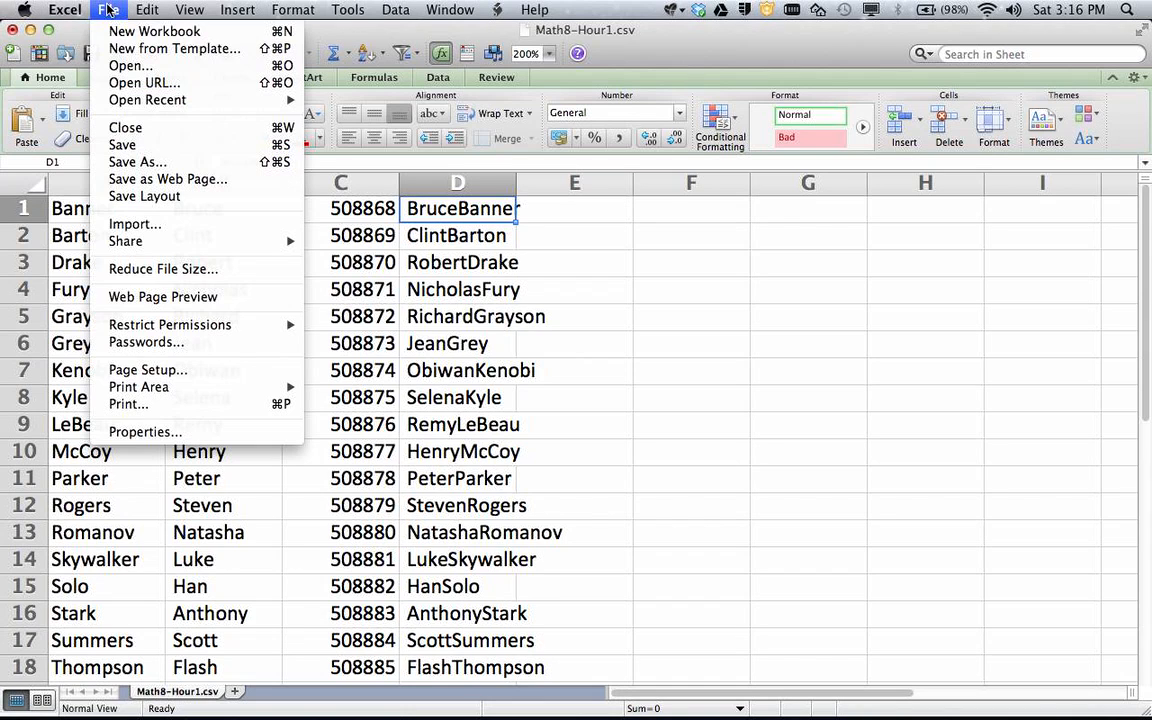
click(135, 161)
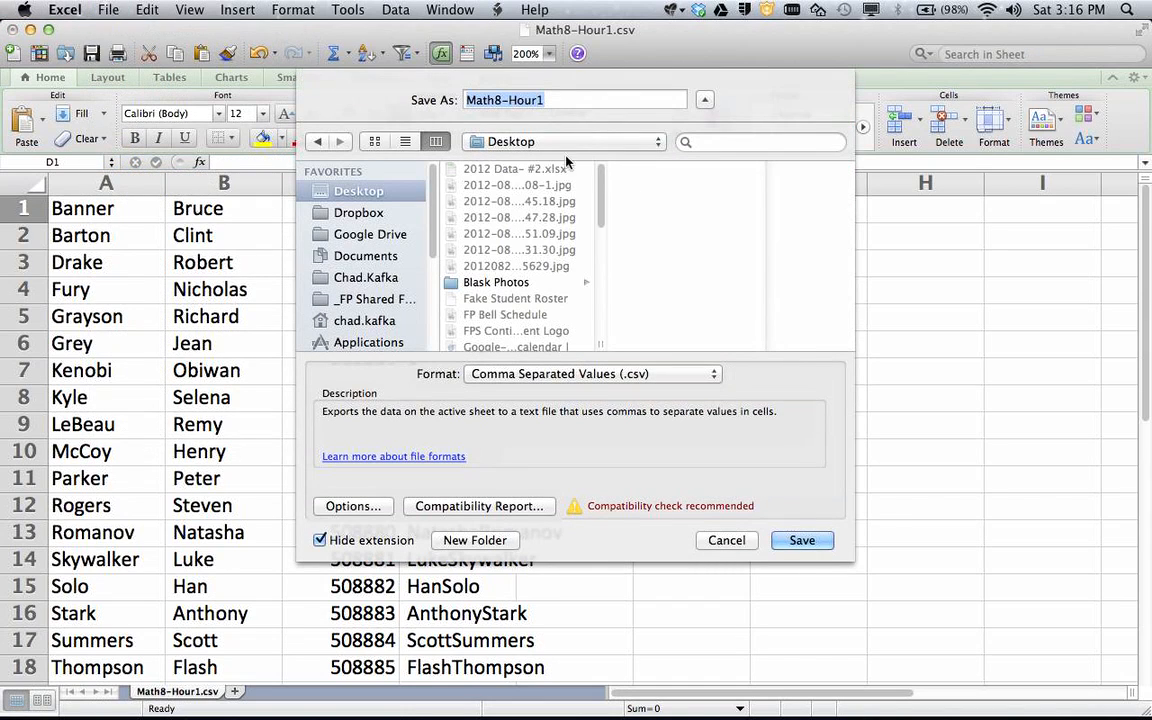
click(579, 98)
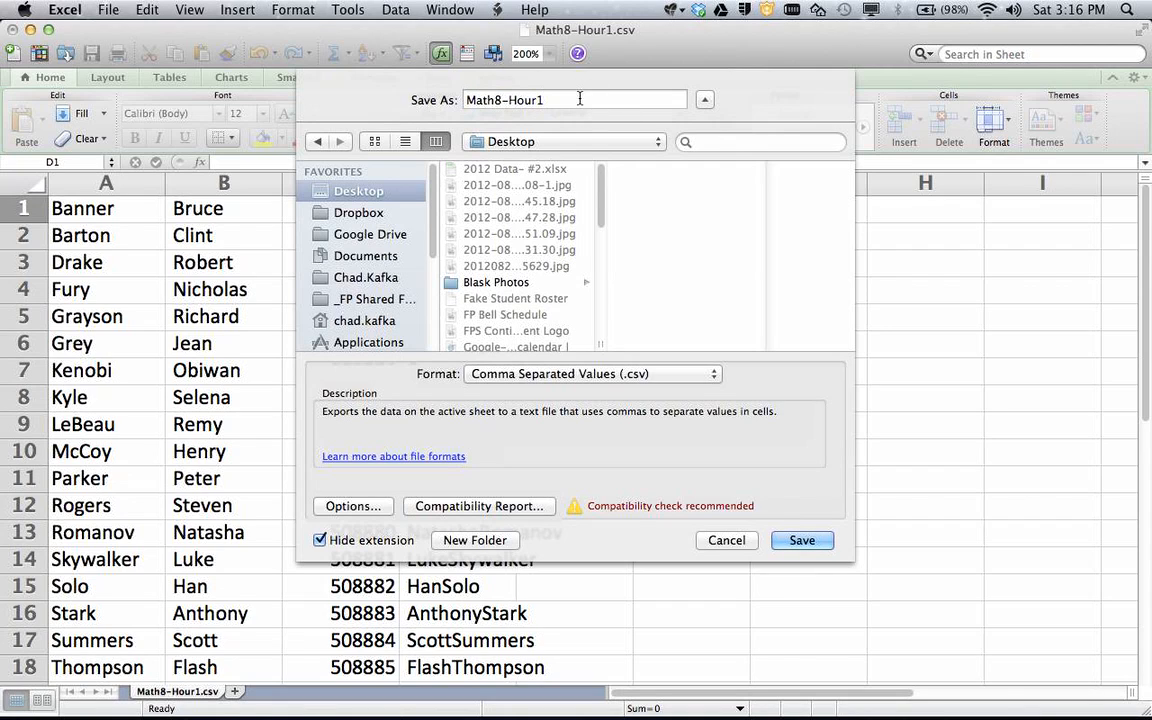
key(BackSpace)
text(3Upload)
click(801, 543)
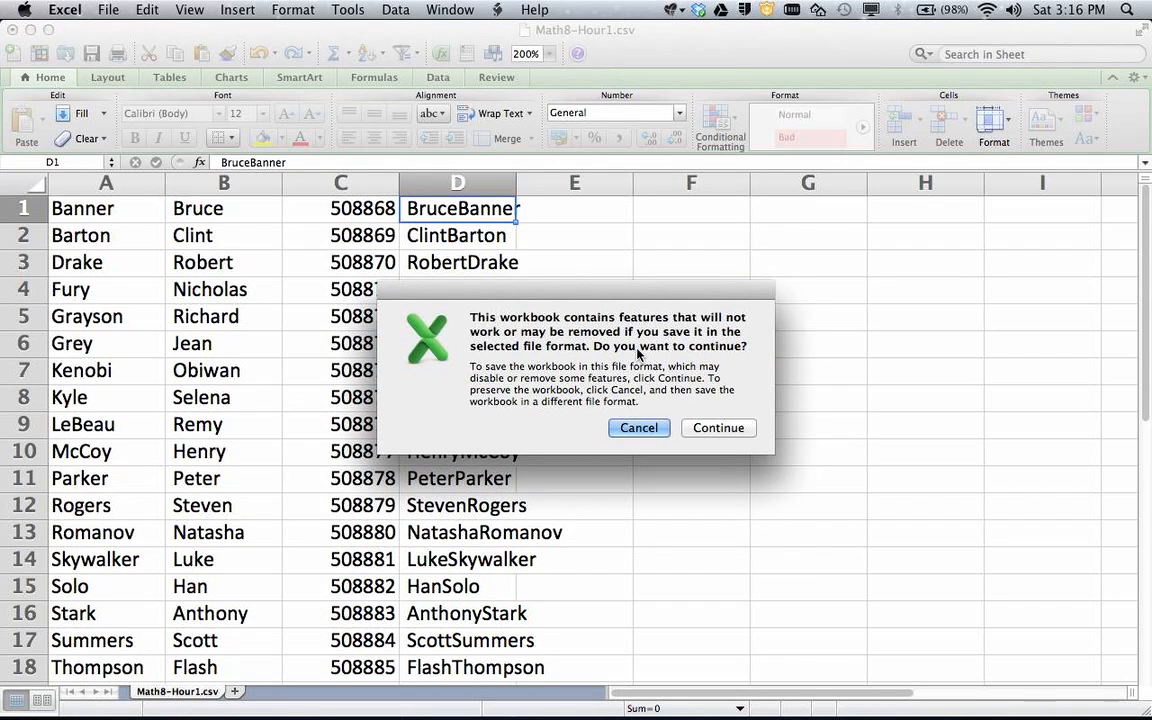
click(718, 428)
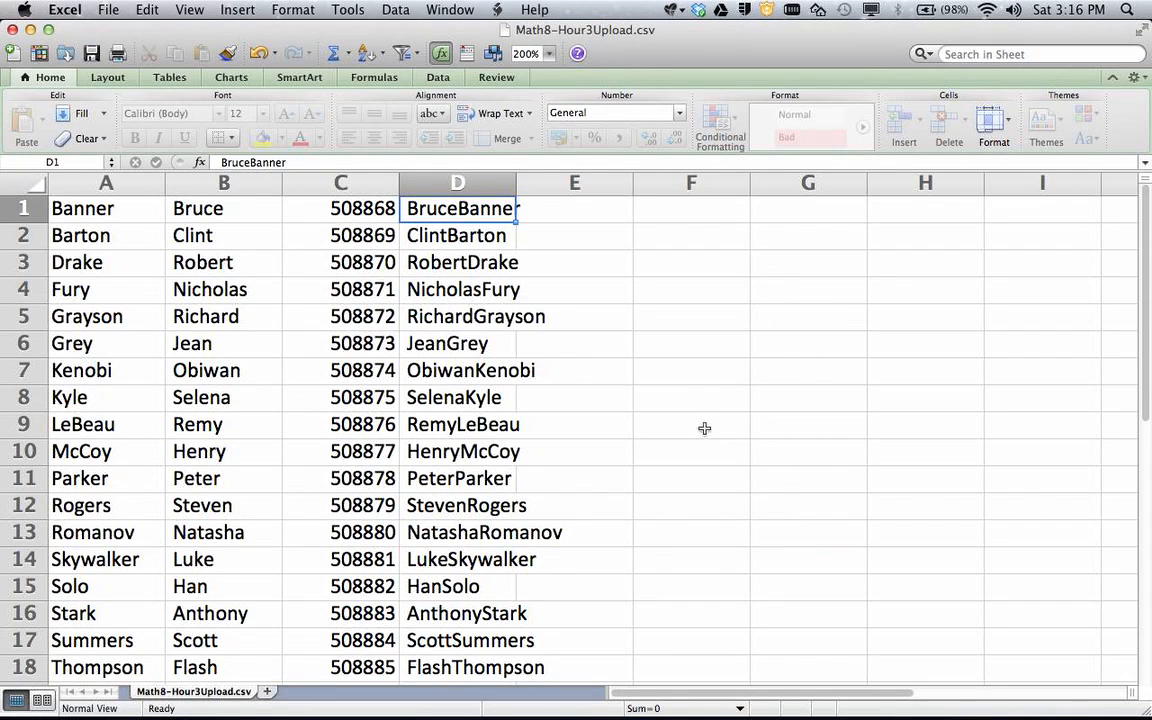
click(12, 31)
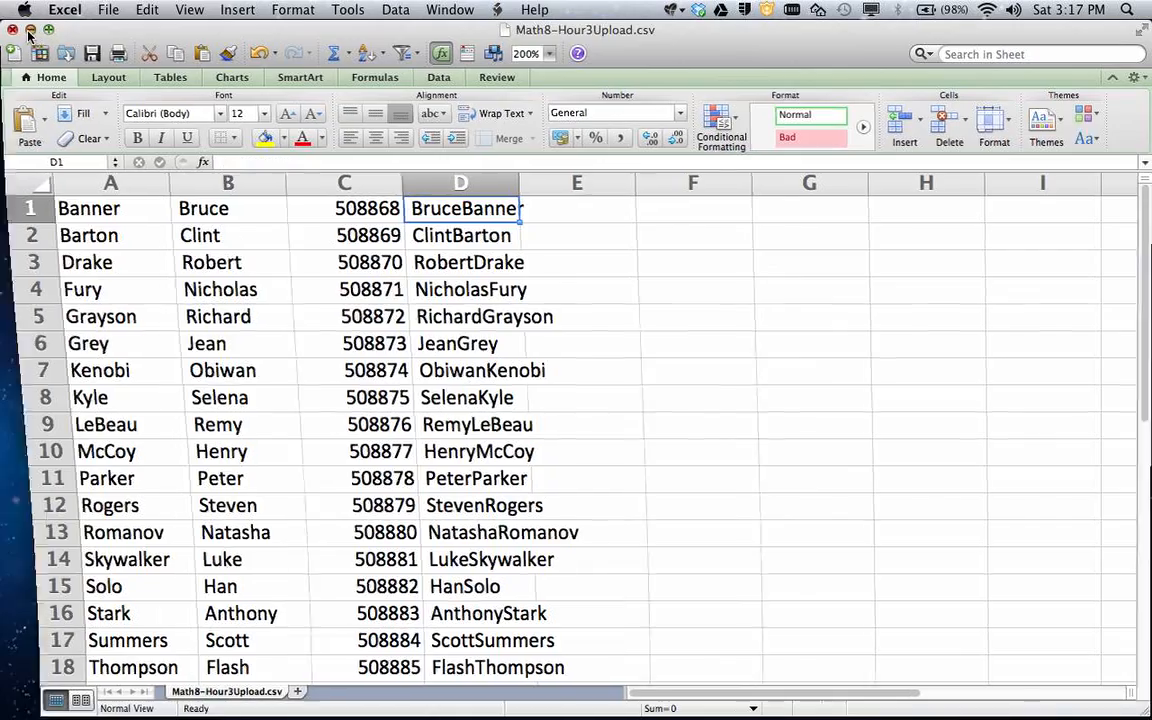
Return to Teacher's Toolkit, discard the pending changes, and select the test course class
click(97, 697)
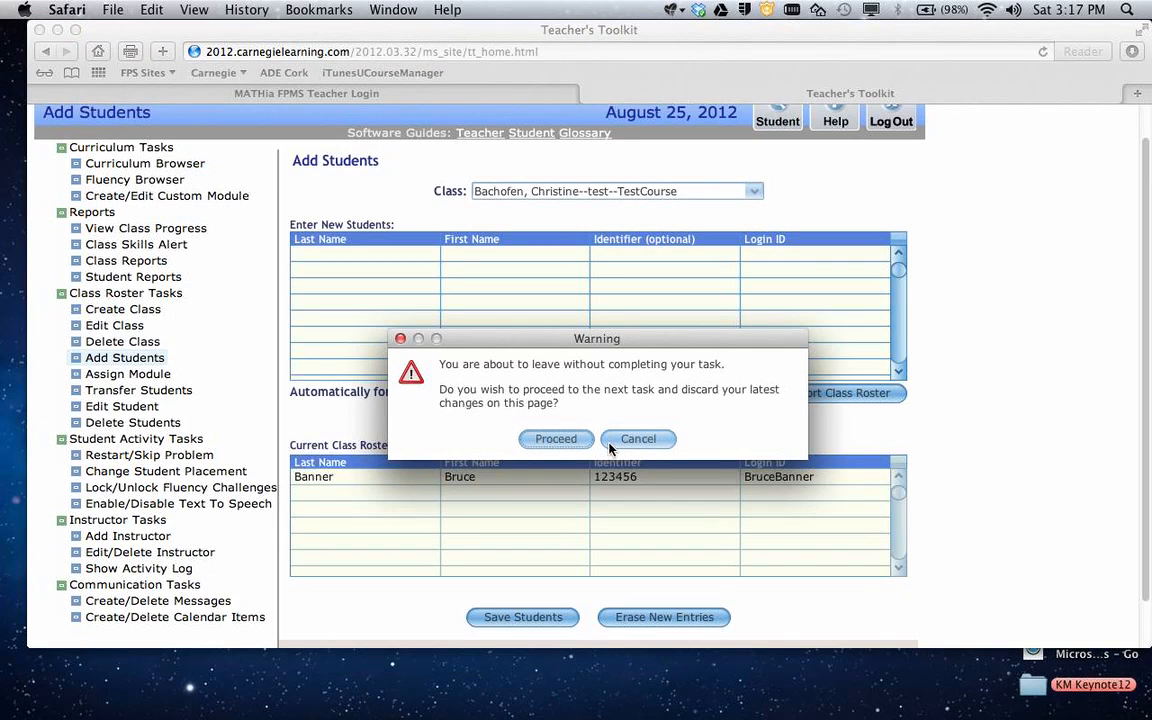
click(556, 439)
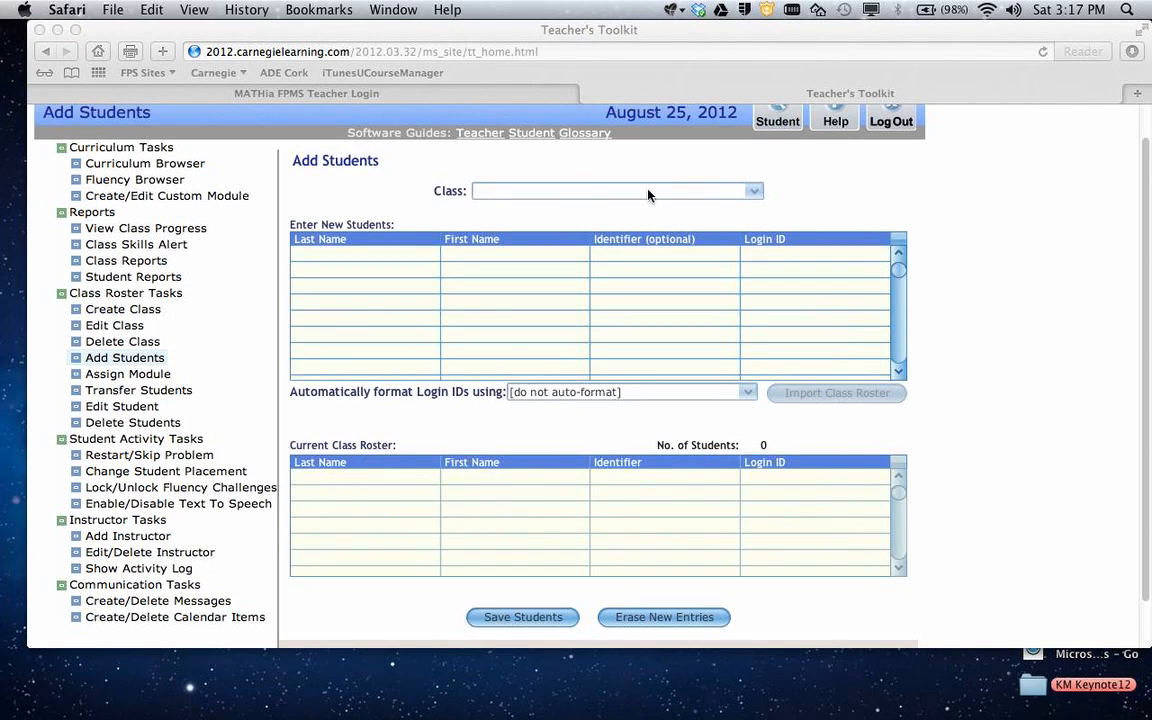
click(600, 195)
click(600, 195)
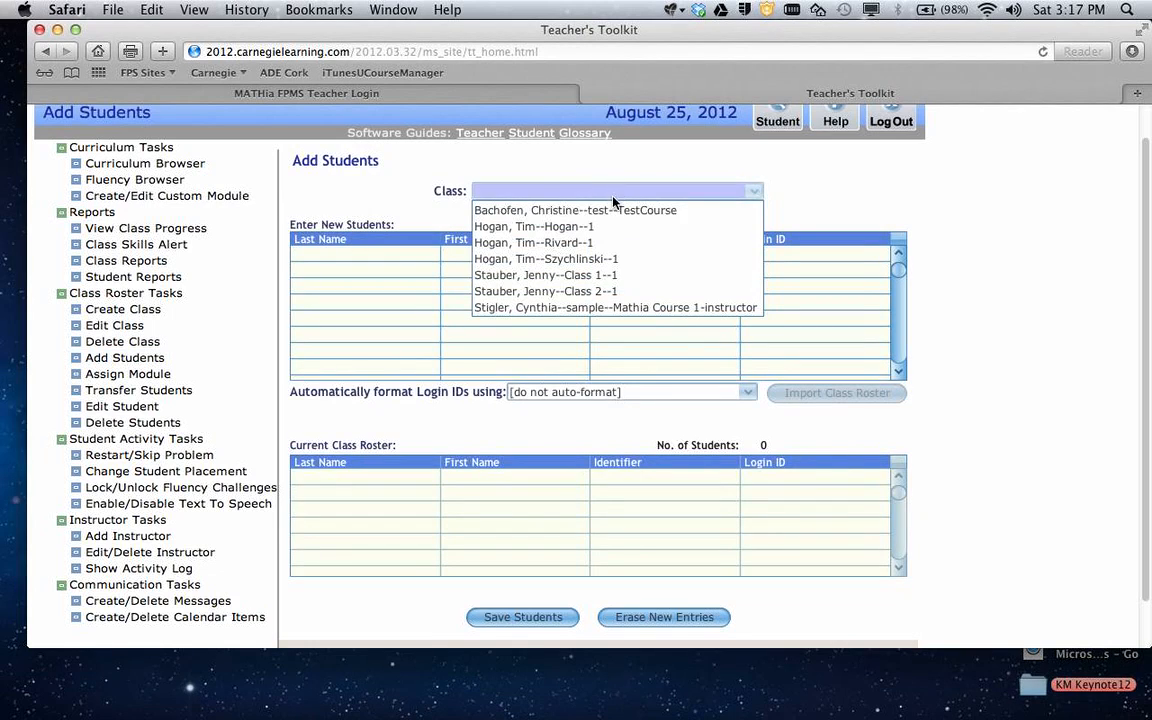
click(558, 200)
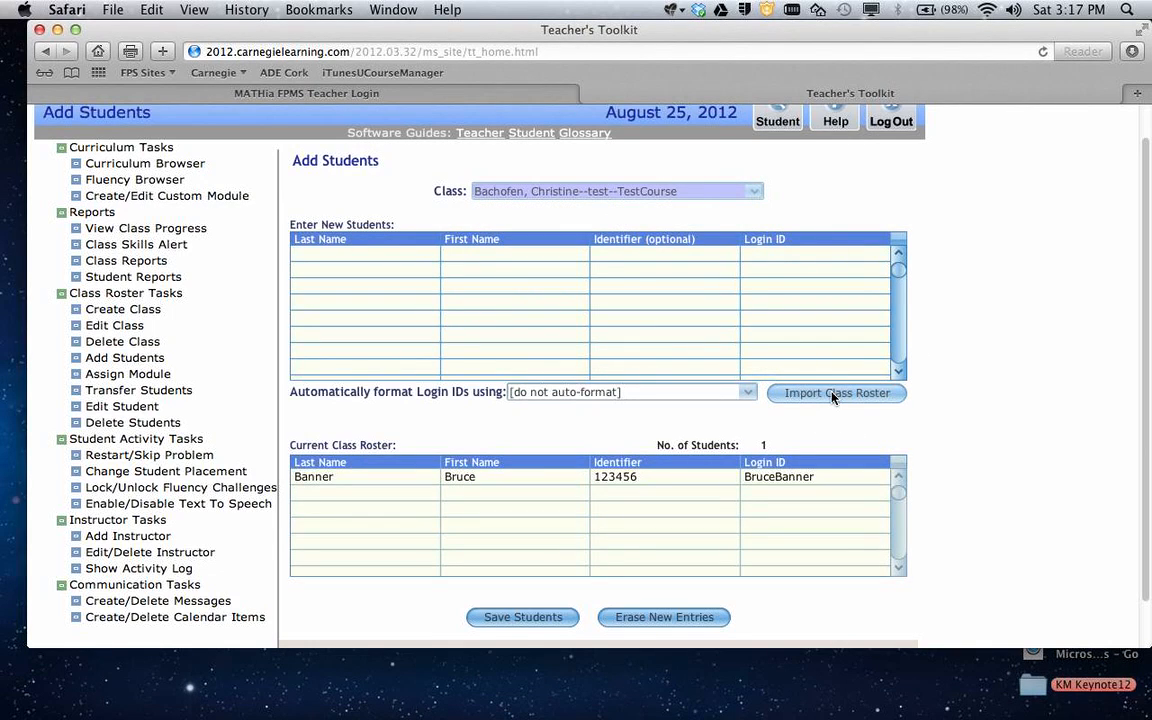
Set login IDs to auto-format from first and last name and start a class roster import
click(741, 394)
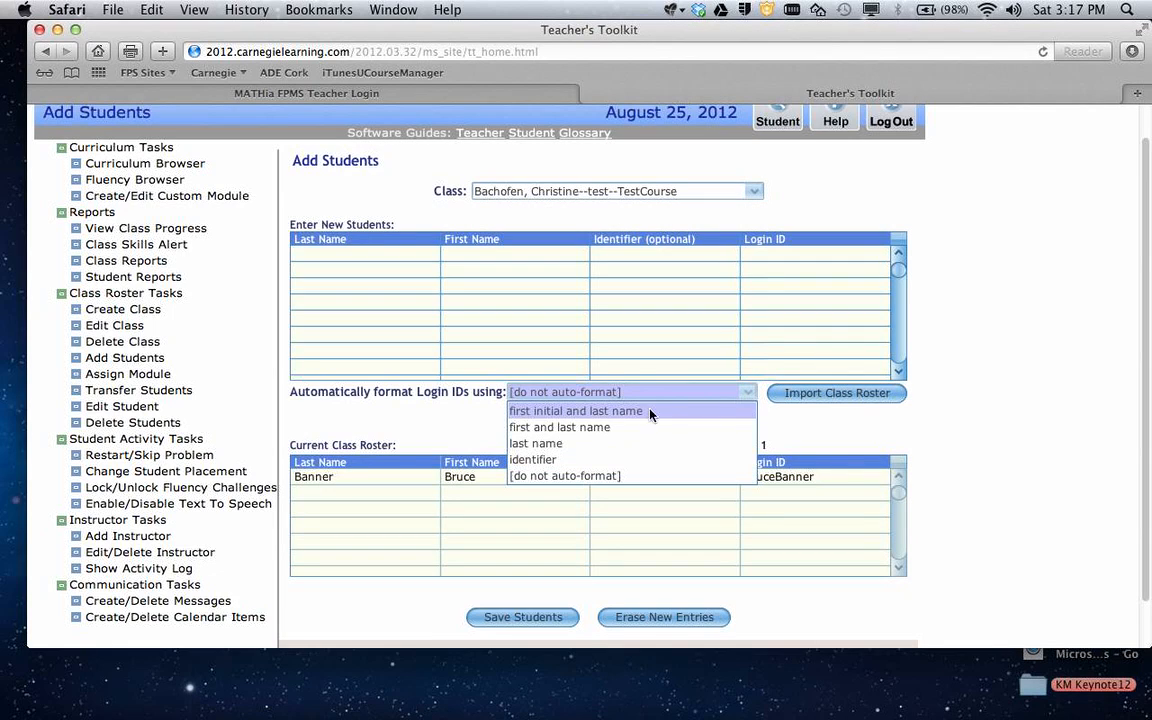
click(540, 430)
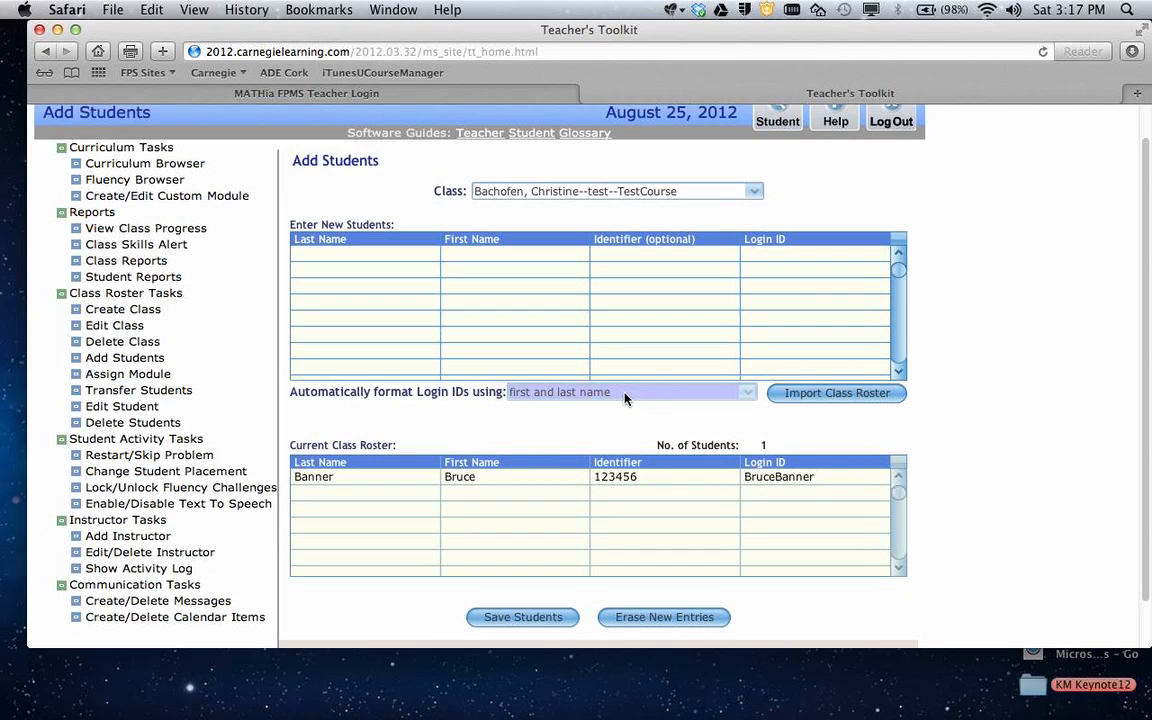
click(837, 393)
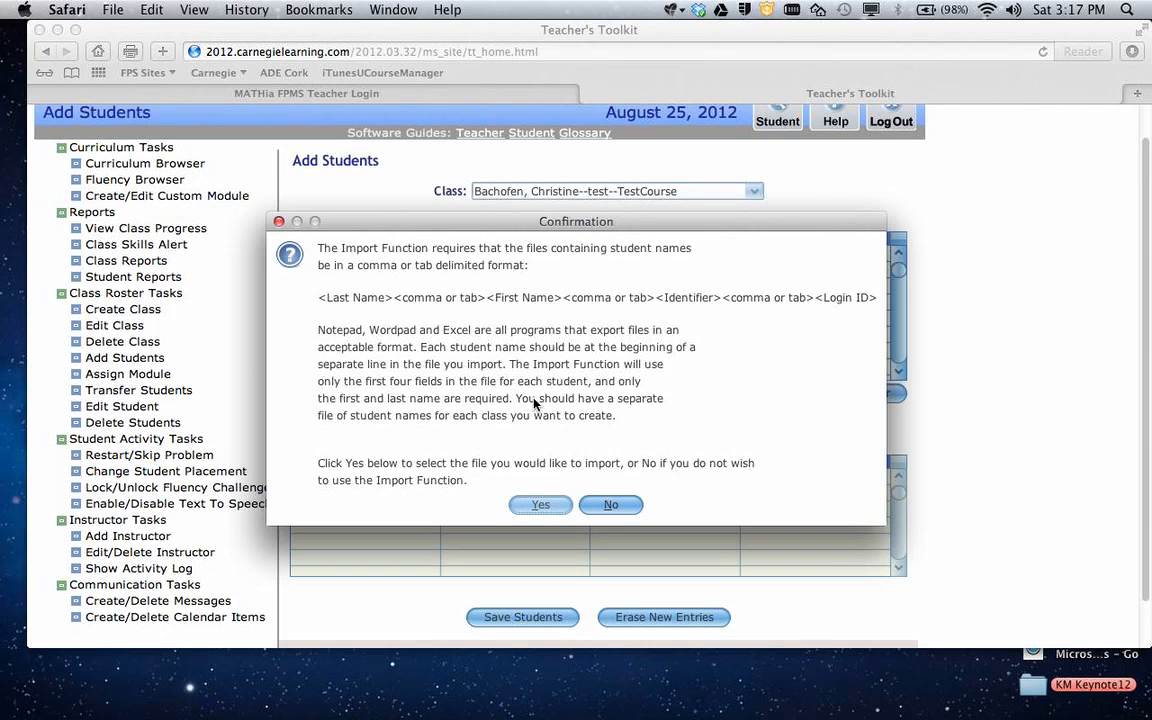
Import Math8-Hour3Upload.csv from the Desktop as a comma-delimited file
click(543, 505)
double_click(406, 307)
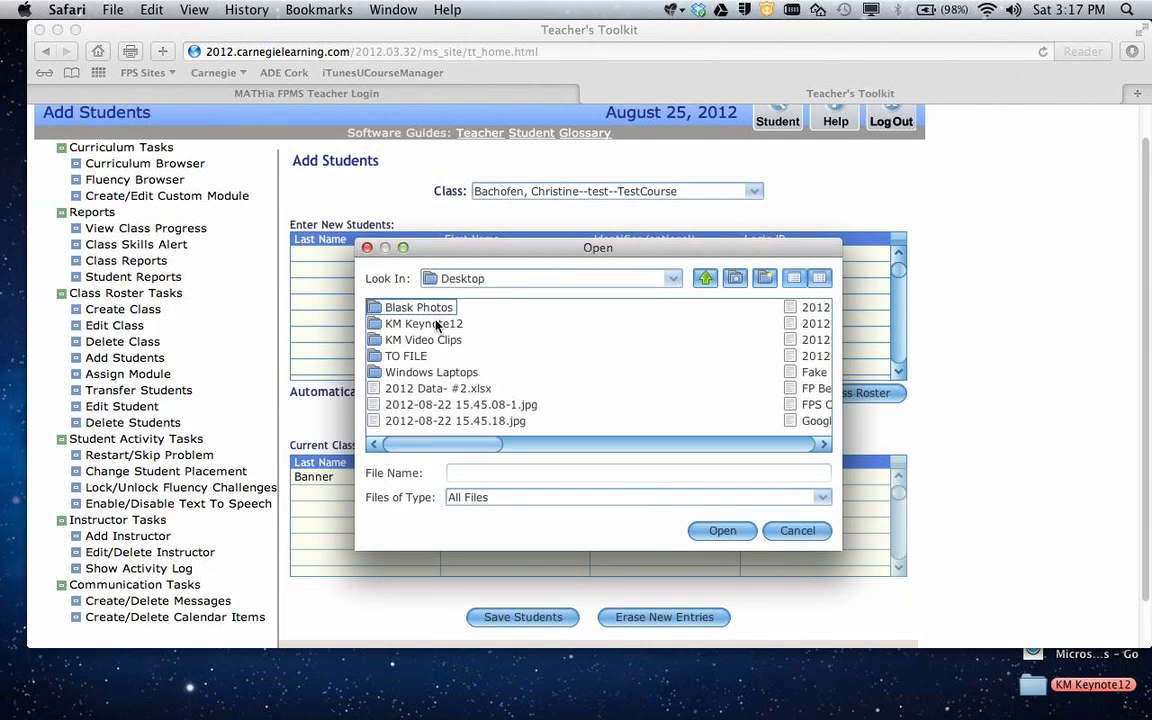
click(730, 446)
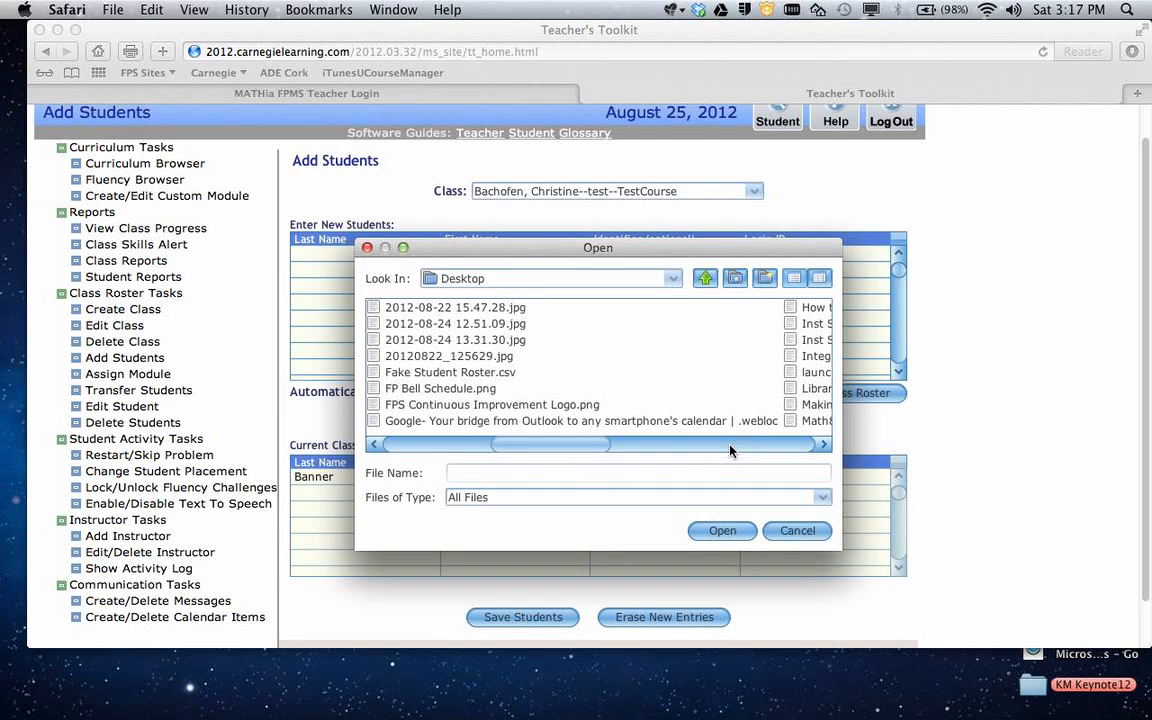
click(730, 451)
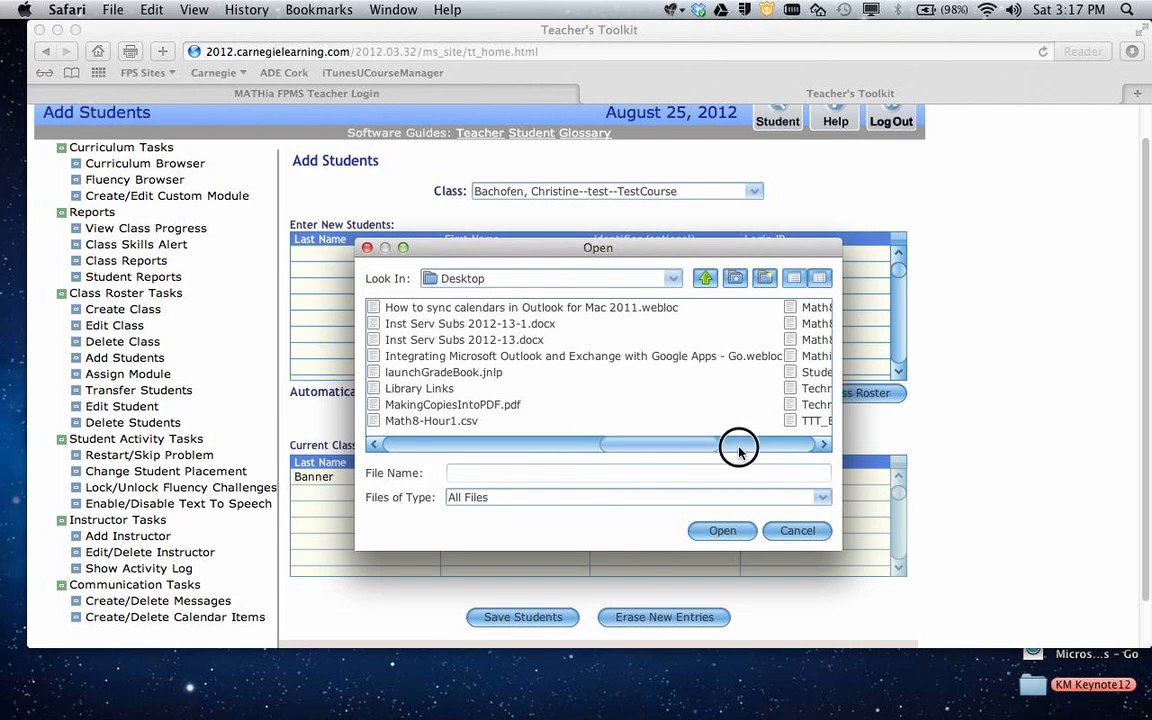
click(739, 446)
click(480, 343)
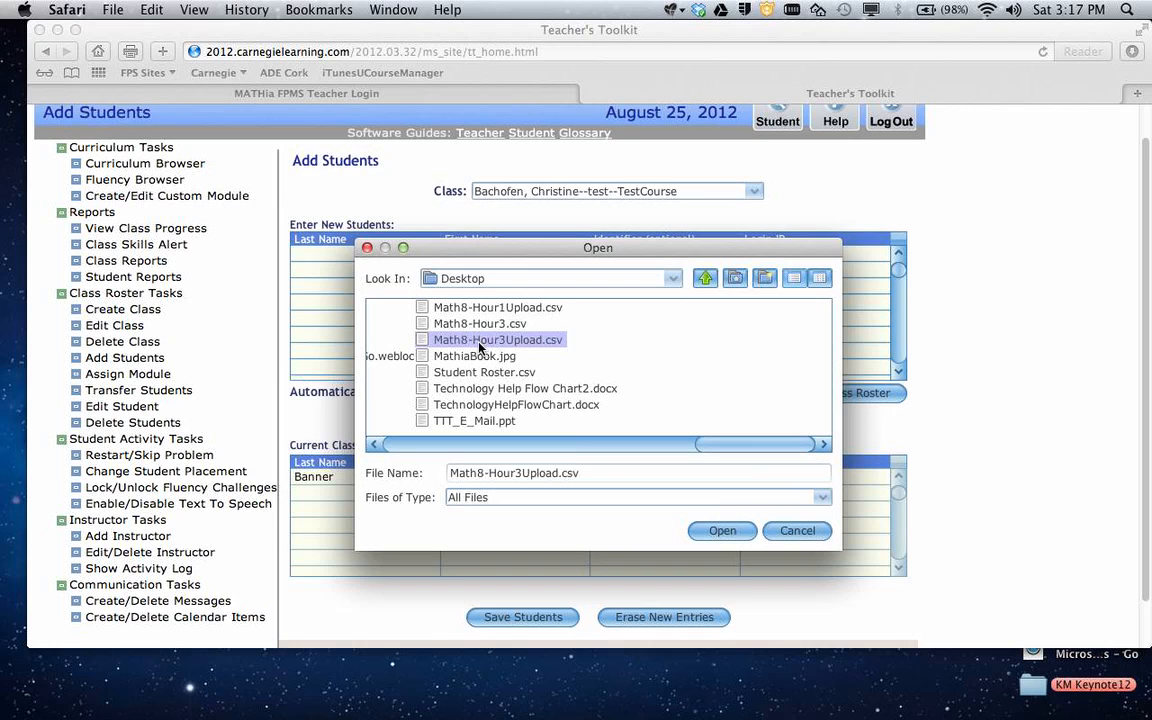
click(718, 530)
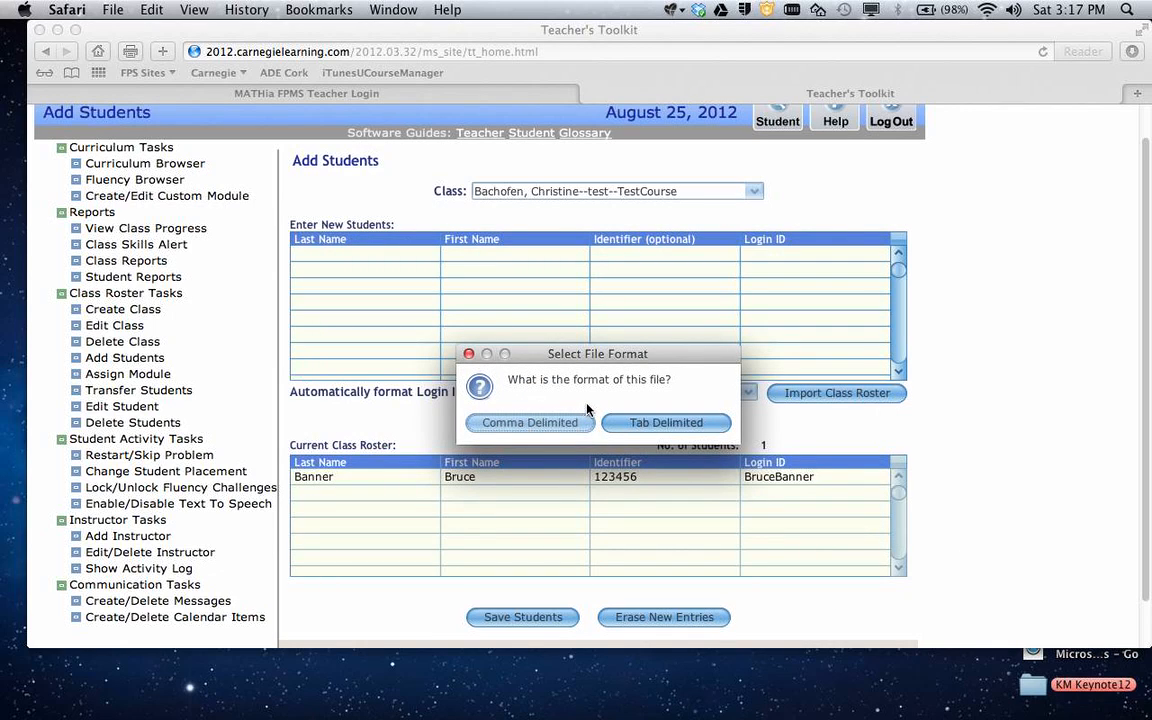
click(533, 423)
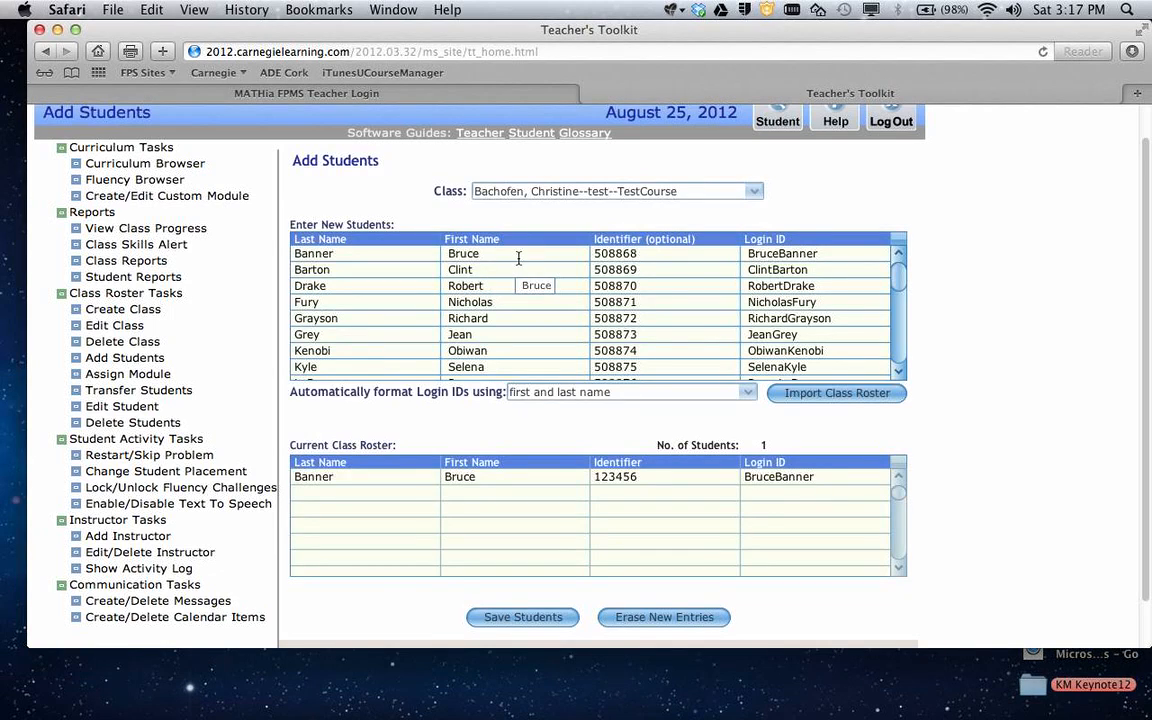
Verify Bruce's identifier 508868 and login BruceBanner, then save the students
click(519, 257)
click(684, 257)
click(785, 254)
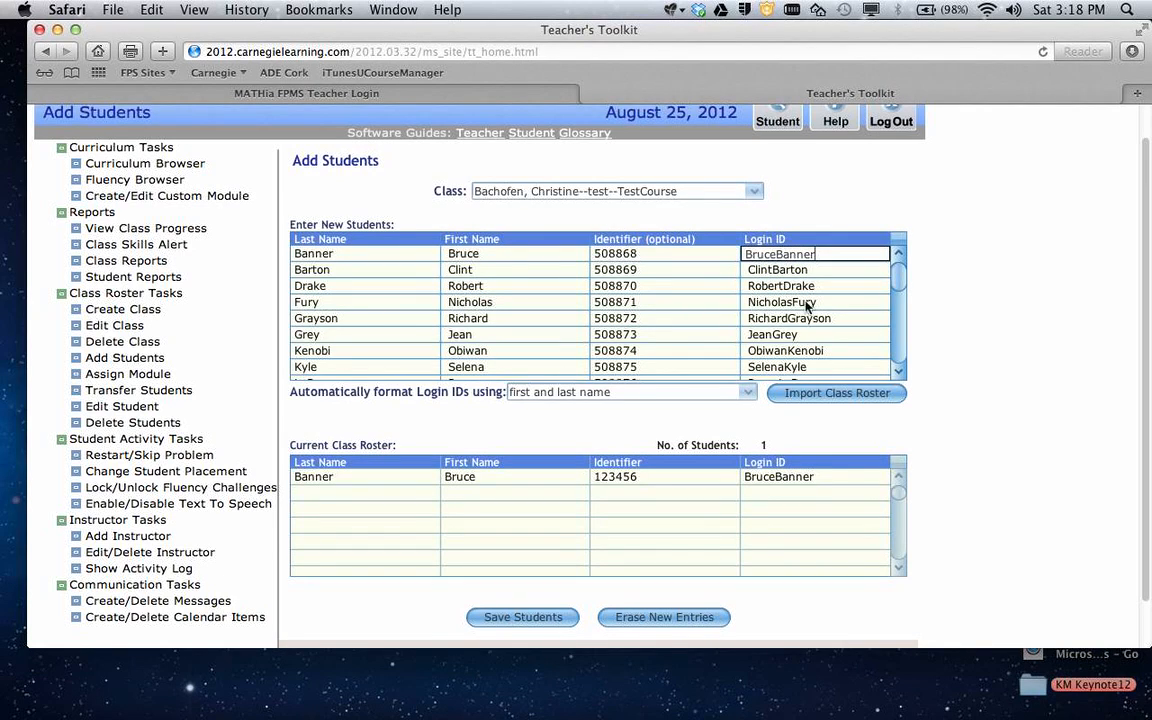
click(535, 617)
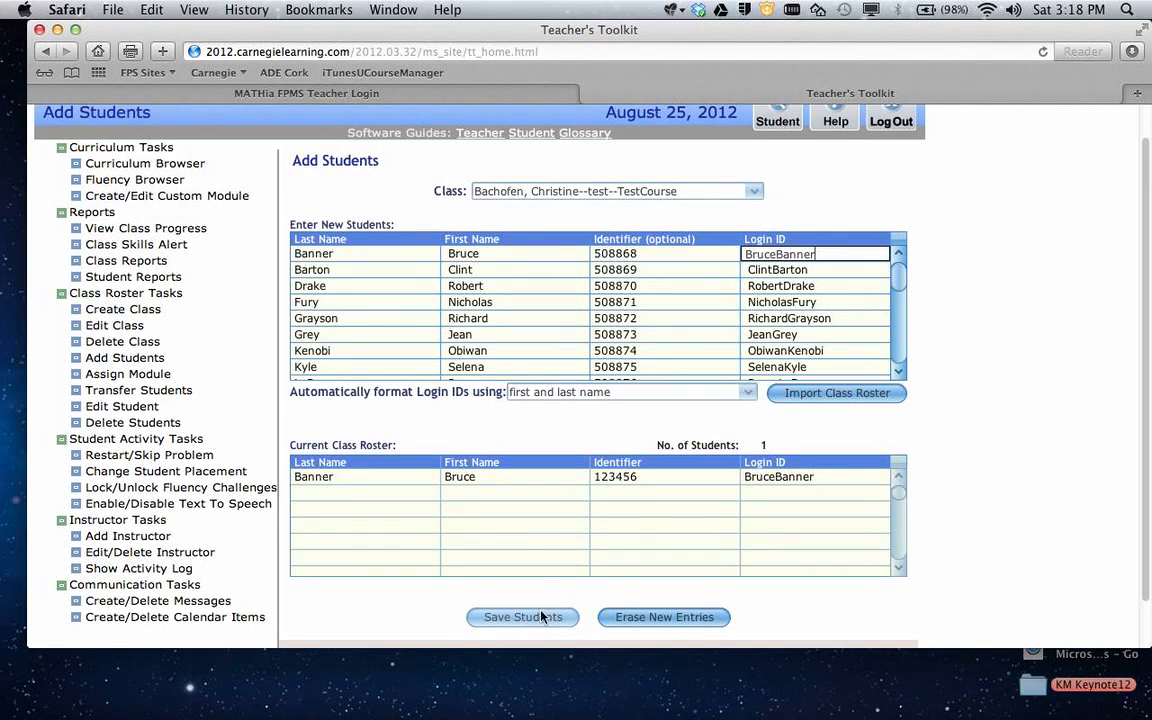